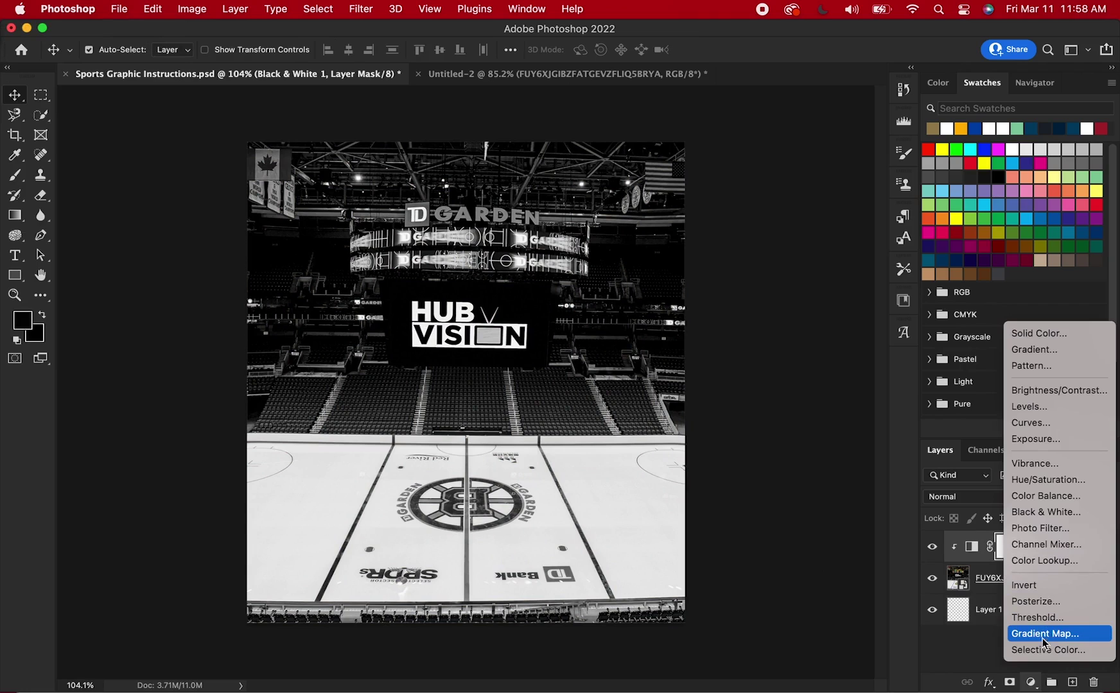
Step: Add a Gradient Map adjustment above the Black & White layer and set the gradient's end colour stop to the orange swatch
click(1045, 634)
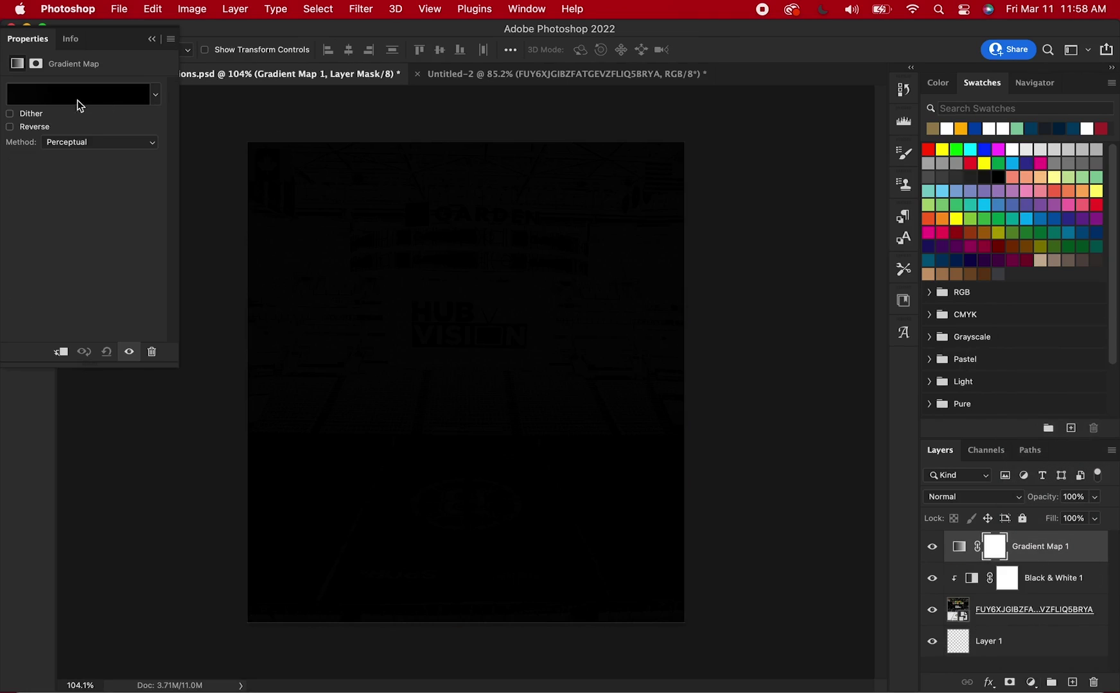
click(47, 103)
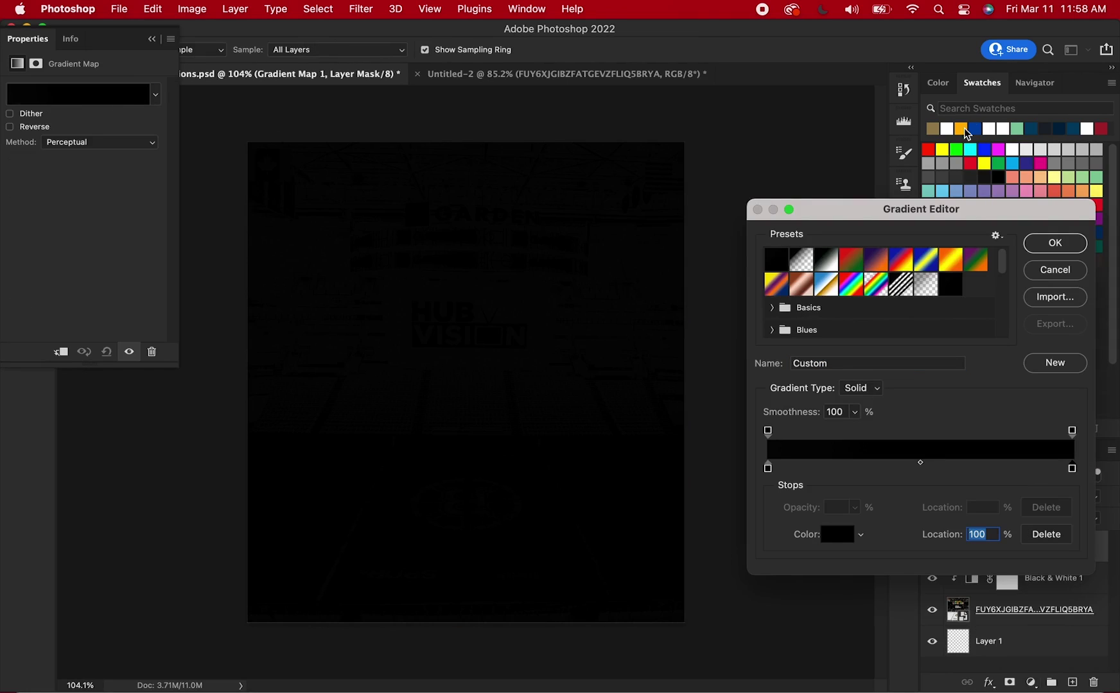
click(963, 129)
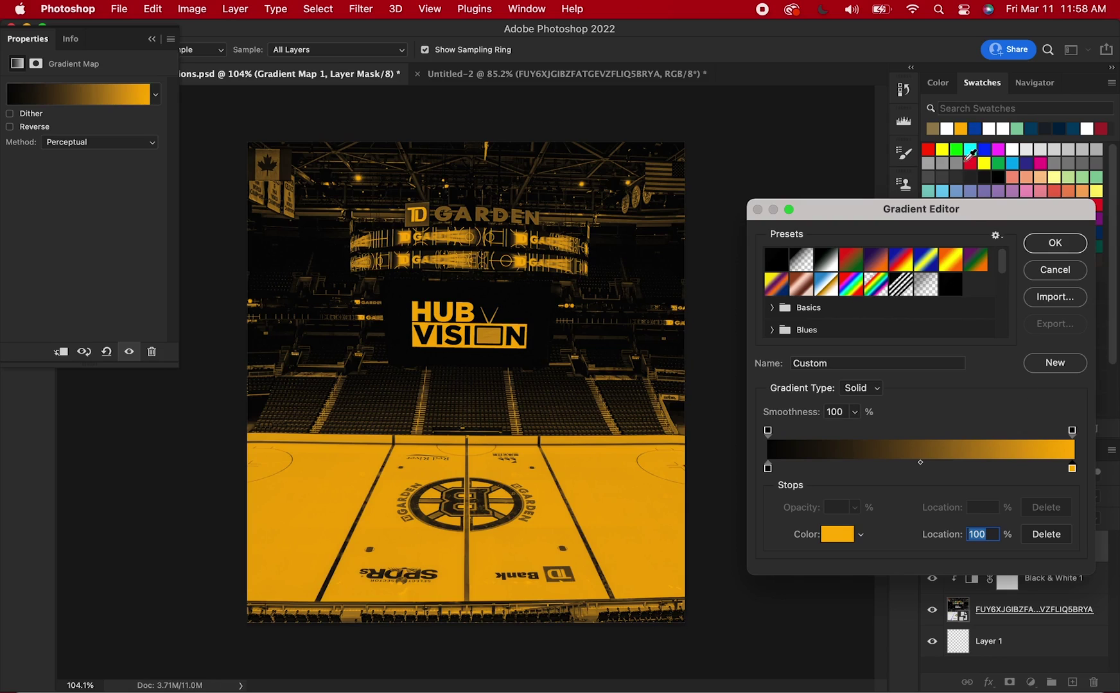
Step: Extend the gradient to a white (ffffff) end stop and position the orange stop at 75%
drag(1068, 470, 1059, 469)
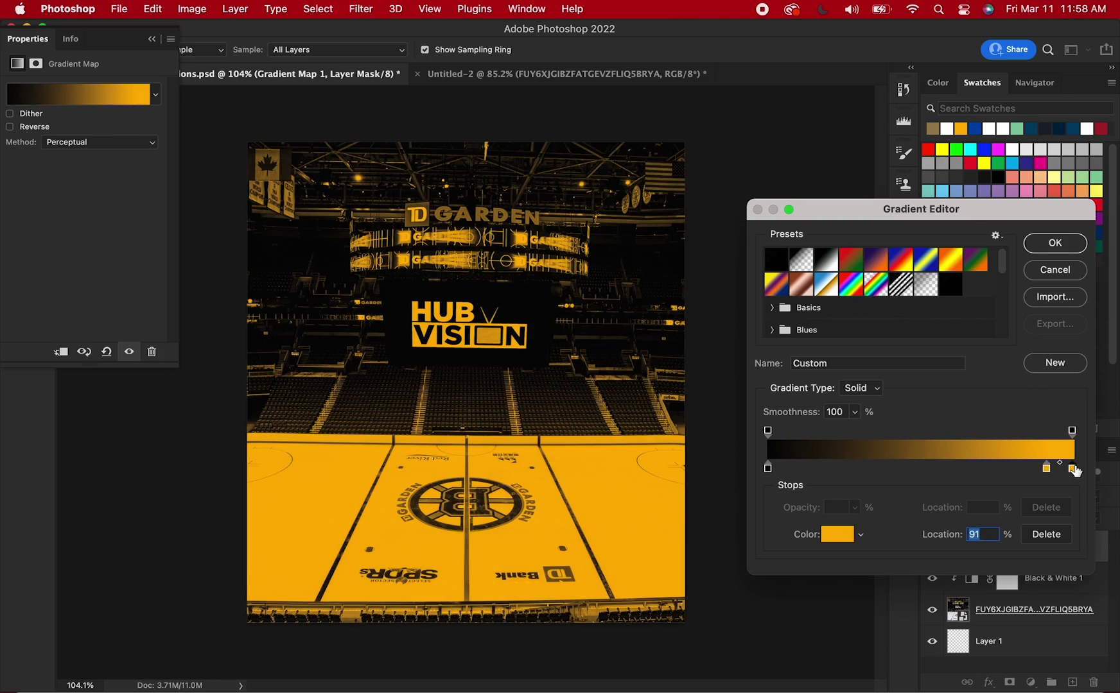
click(836, 534)
click(402, 208)
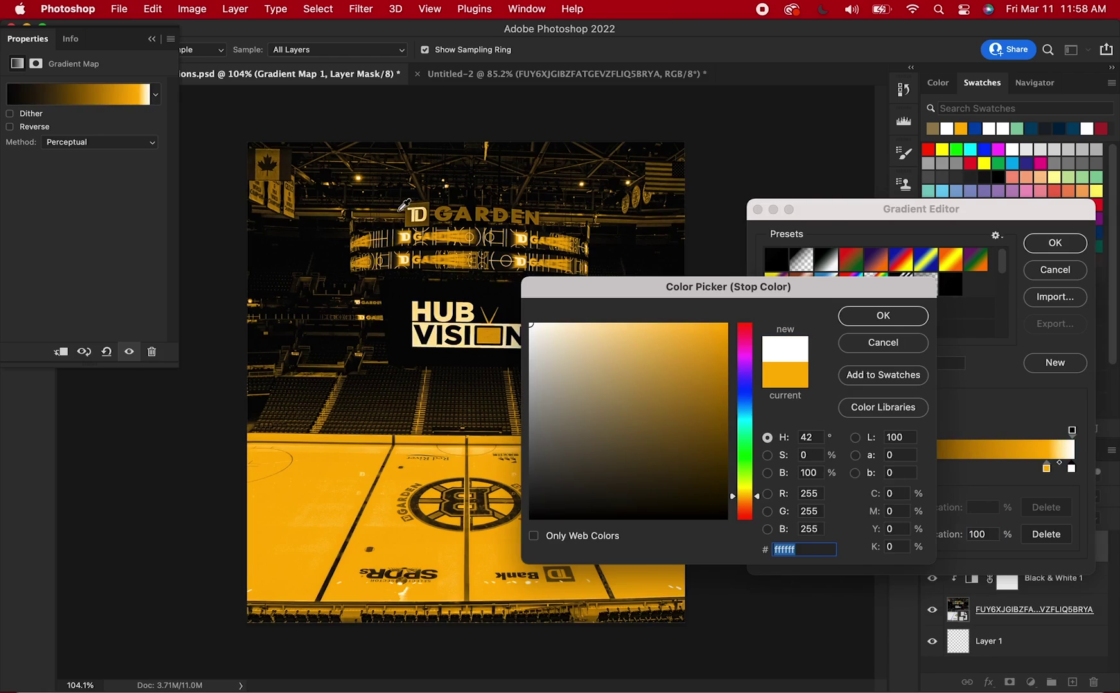
click(894, 321)
drag(1043, 474, 1006, 470)
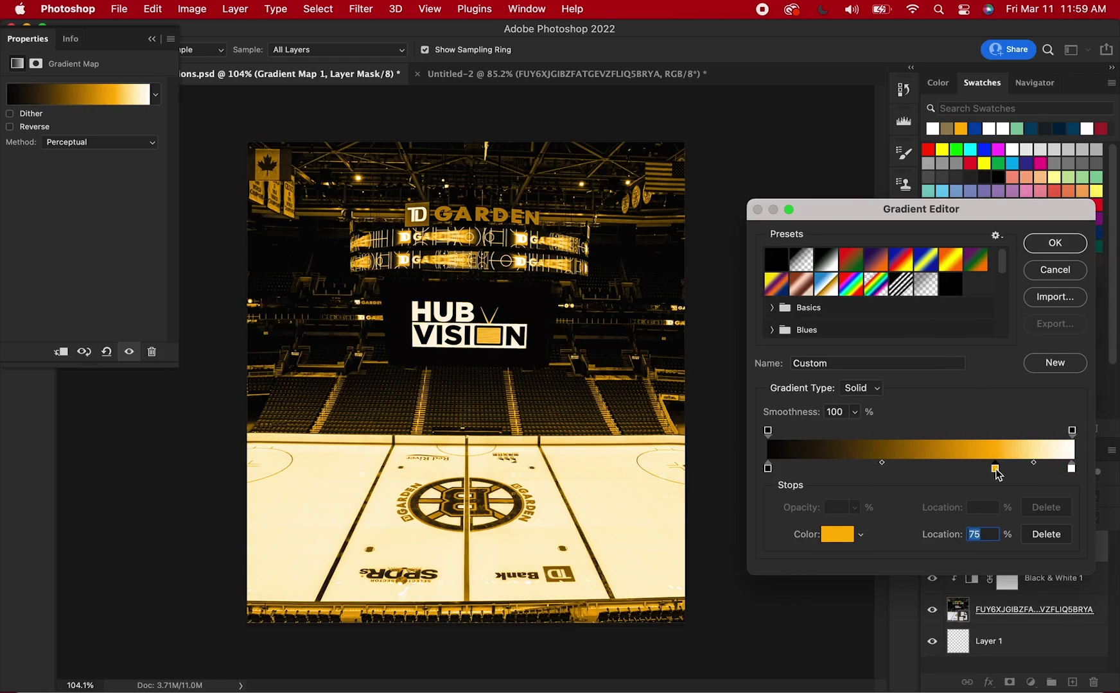
click(1053, 244)
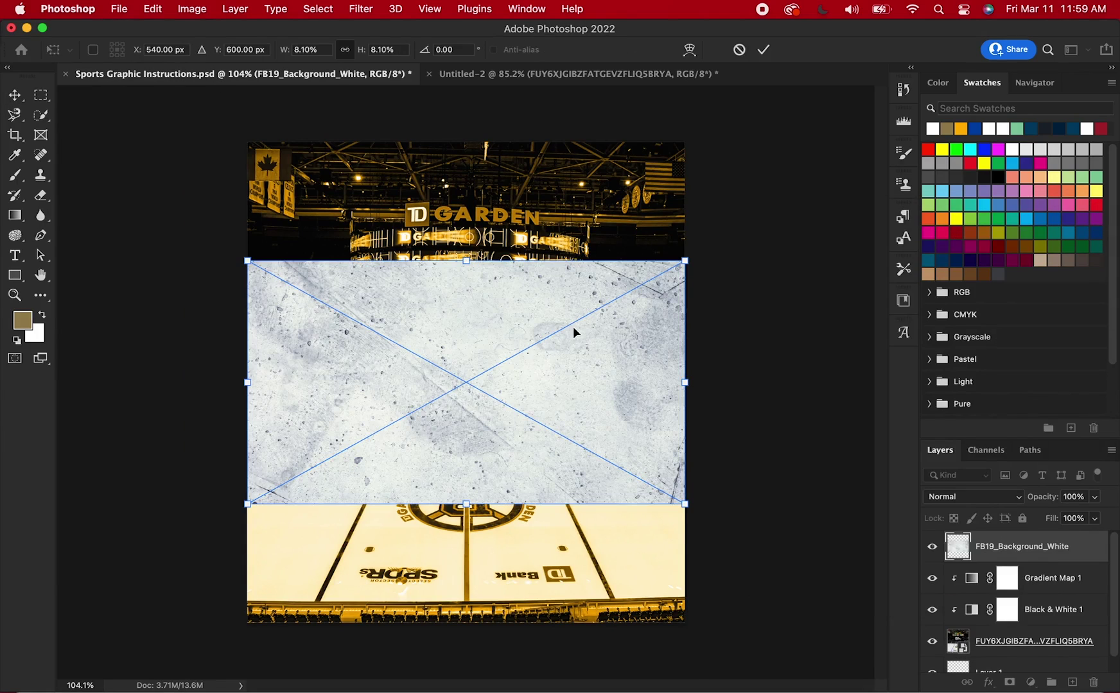
Step: Place the FB19_Background_White texture and clip a copy of the Black & White adjustment to it
key(Return)
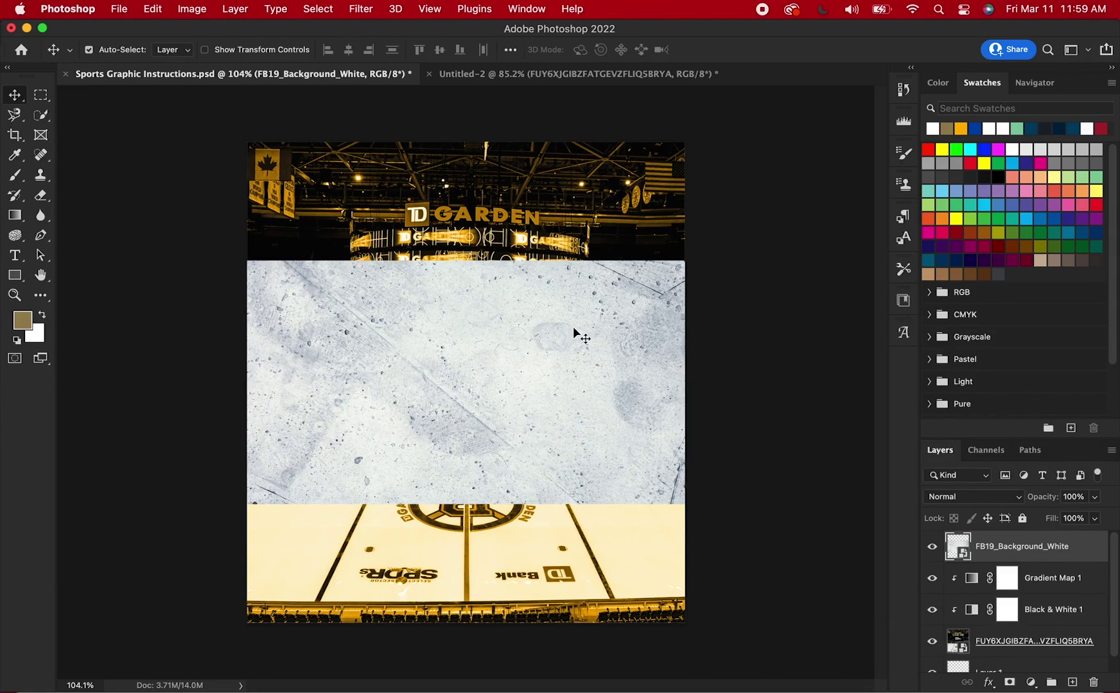
click(1064, 613)
drag(1053, 553, 1054, 551)
alt+click(1058, 558)
Step: Set the FB19_Background_White texture layer's blend mode to Screen
click(1082, 590)
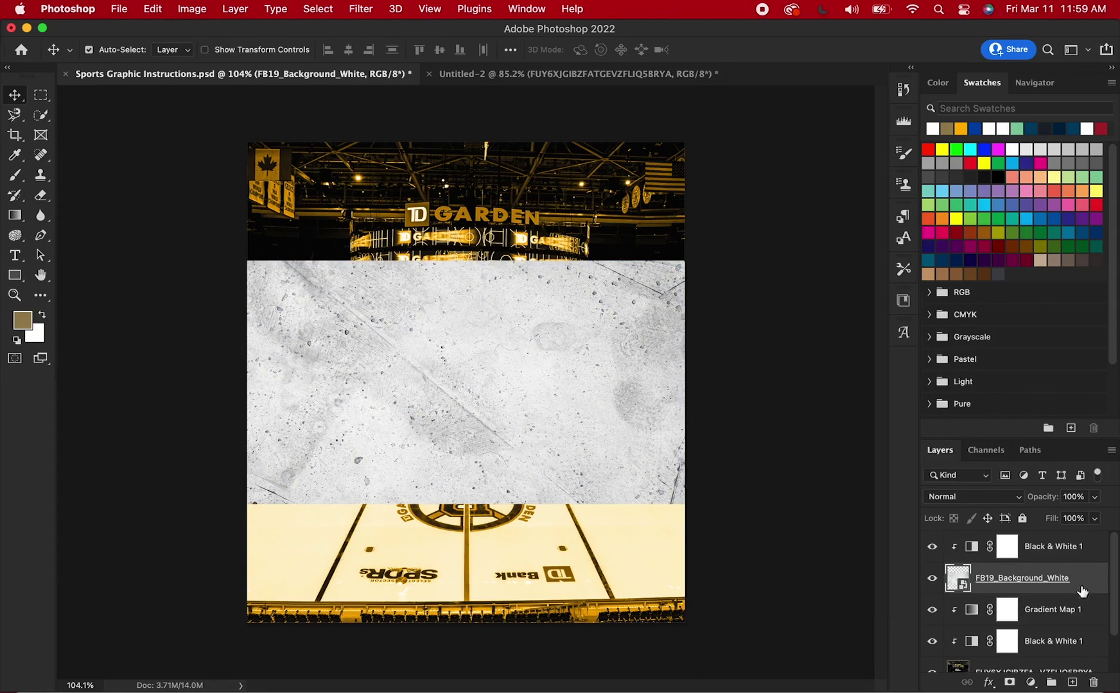
click(1002, 500)
click(979, 629)
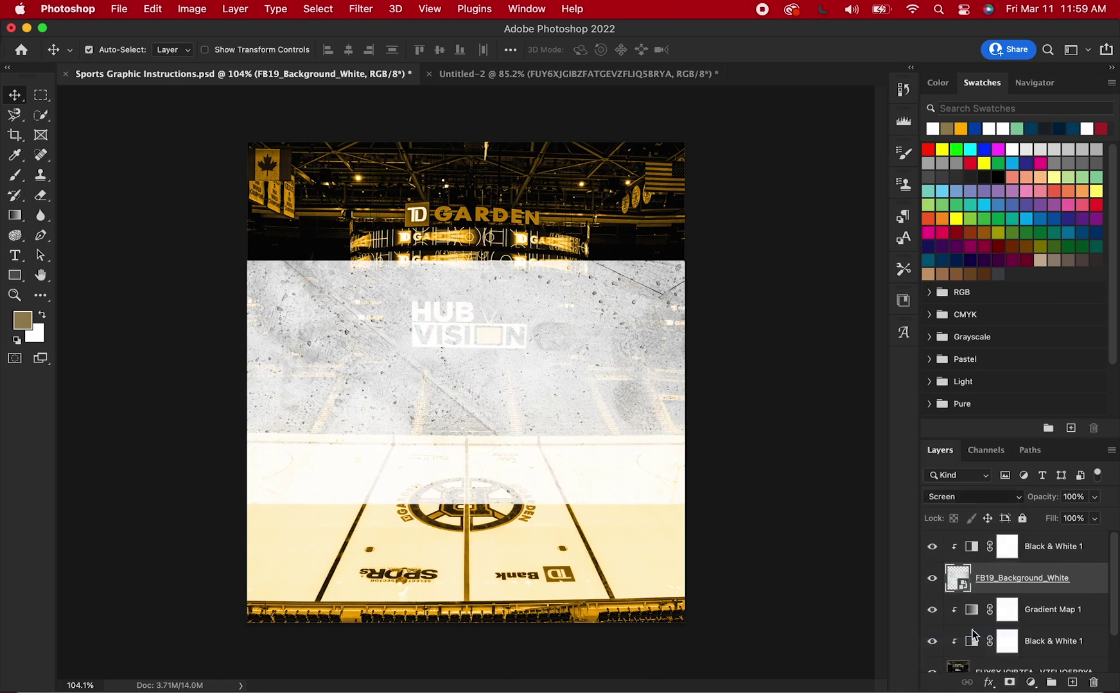
Step: Rotate the texture 90° clockwise and enlarge it until it covers the whole canvas
key(super+t)
right_click(482, 367)
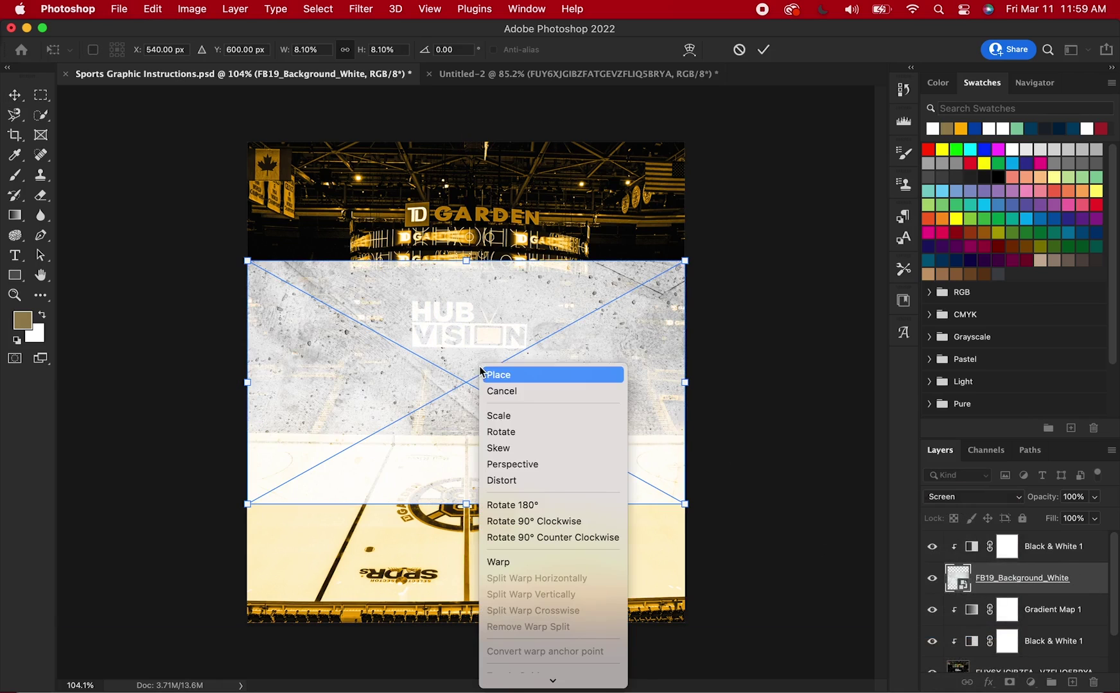
click(527, 523)
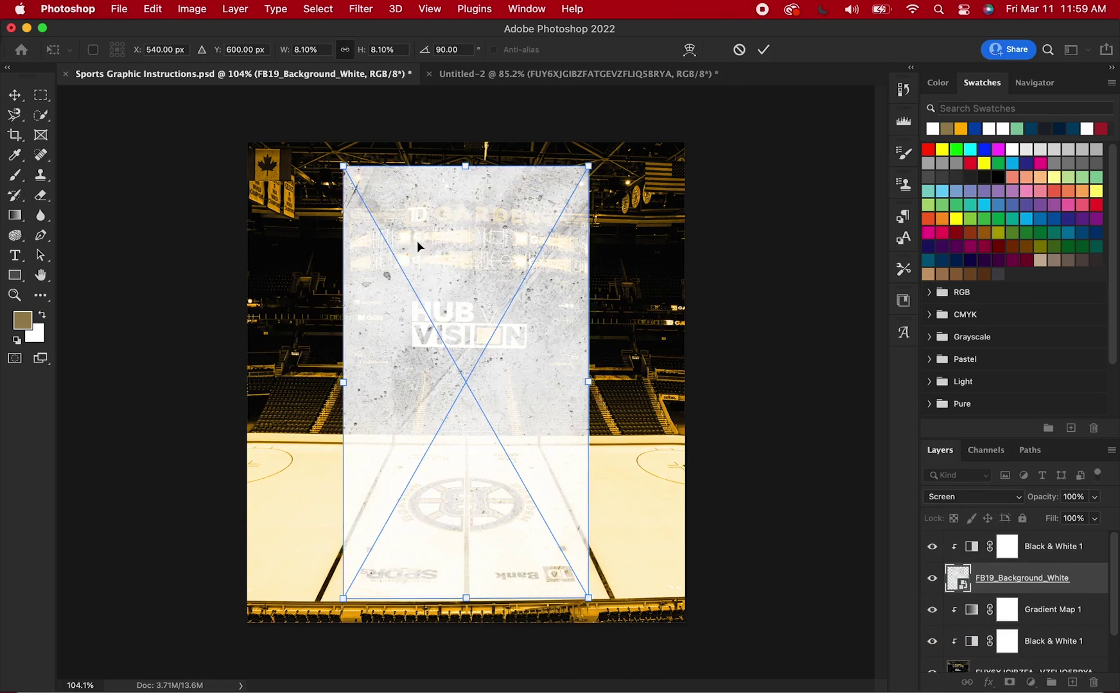
drag(423, 290, 343, 268)
drag(492, 358, 685, 370)
key(Return)
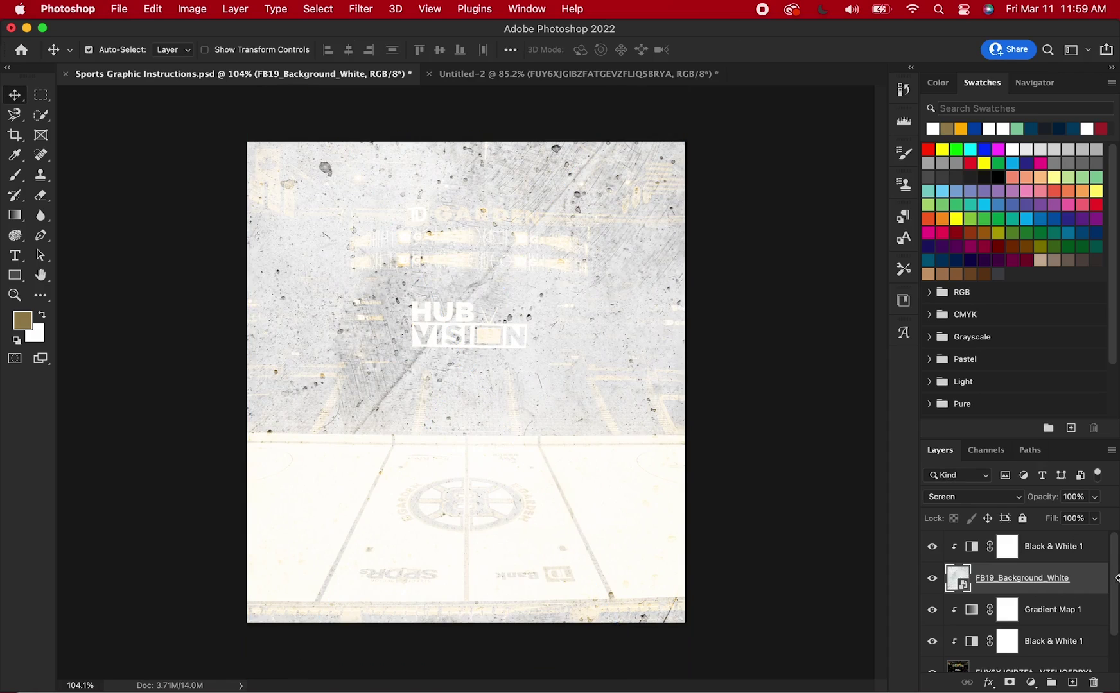
Step: Lower the opacity of the FB19_Background_White texture layer
click(1094, 499)
drag(1079, 521, 1066, 513)
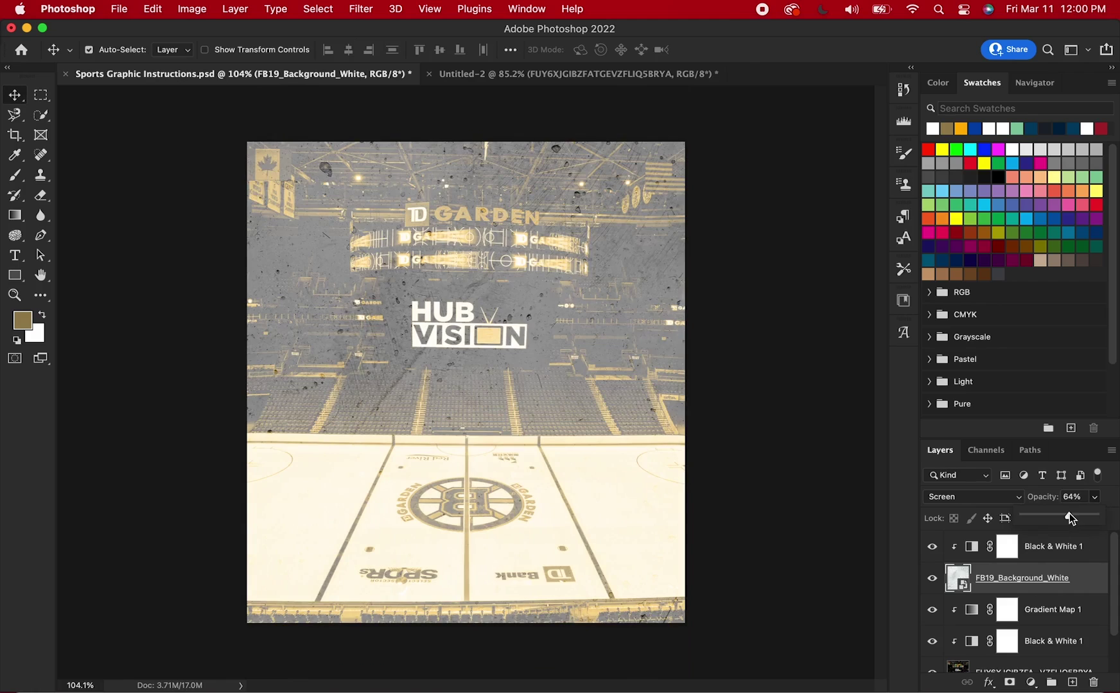
drag(1076, 514, 1081, 518)
Step: Copy the arena photo's Gradient Map above the texture's Black & White adjustment and clip it to the texture
click(1063, 620)
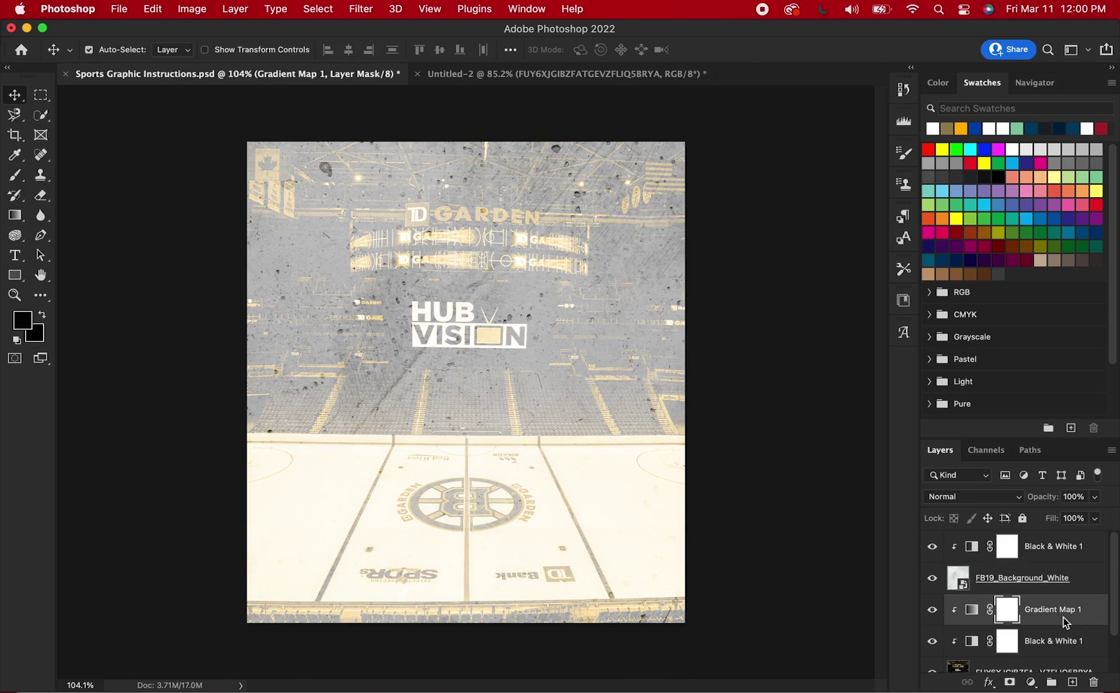
drag(1053, 543, 1048, 552)
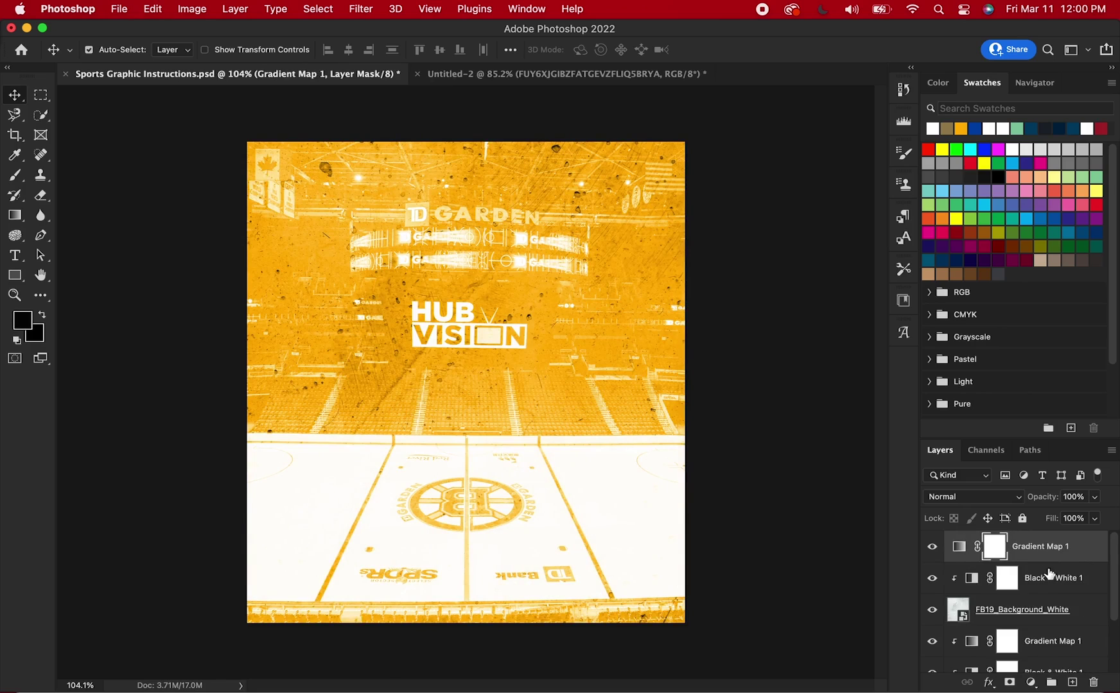
alt+click(1047, 560)
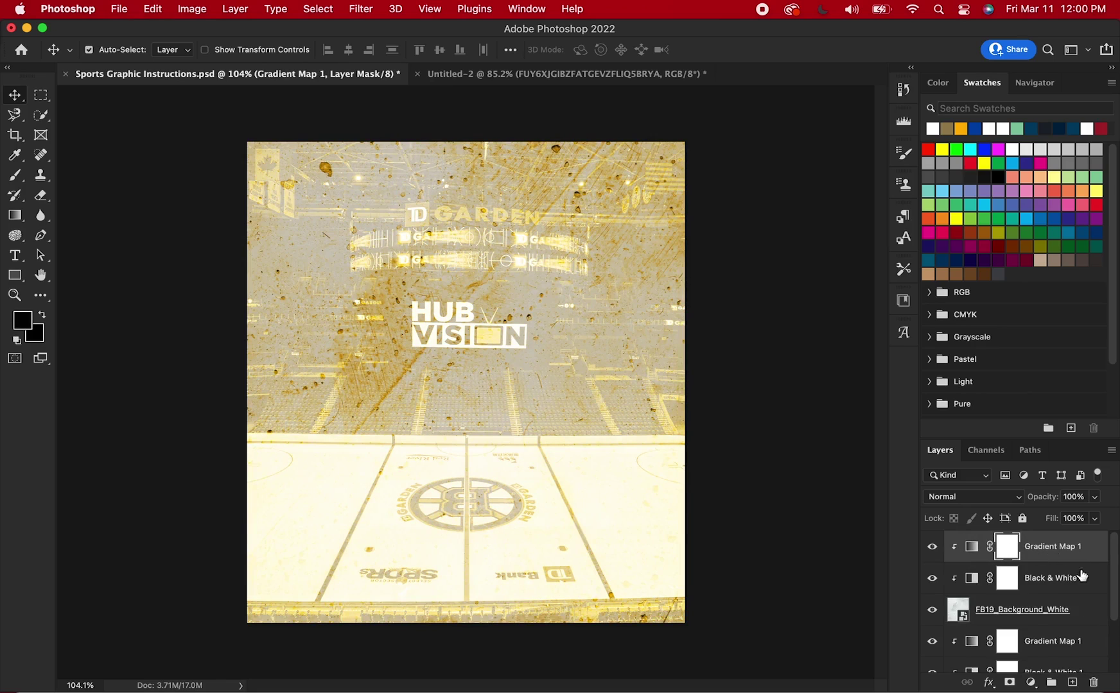
Step: Readjust the texture layer's opacity so the arena photo shows through more strongly
click(1083, 608)
click(1094, 498)
drag(1085, 518, 1082, 520)
Step: Add a layer mask to the arena photo and fade out the ice at its bottom with upward linear gradients
click(1029, 626)
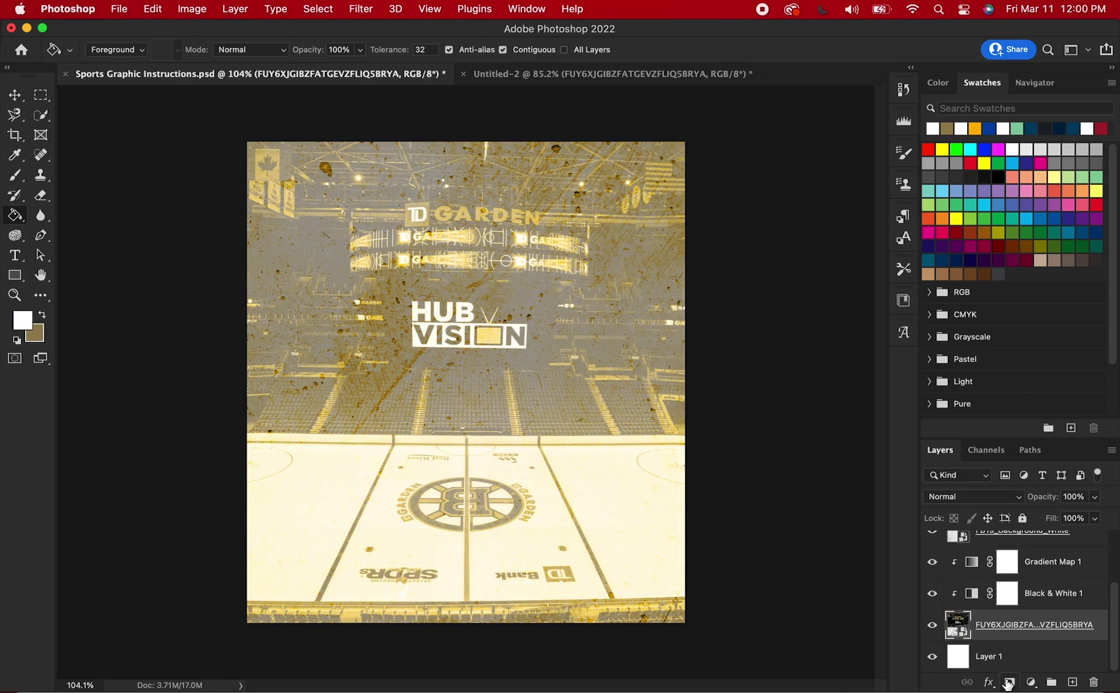
click(1009, 683)
right_click(15, 225)
click(71, 214)
drag(472, 417, 471, 412)
drag(479, 626, 470, 433)
drag(474, 630, 472, 309)
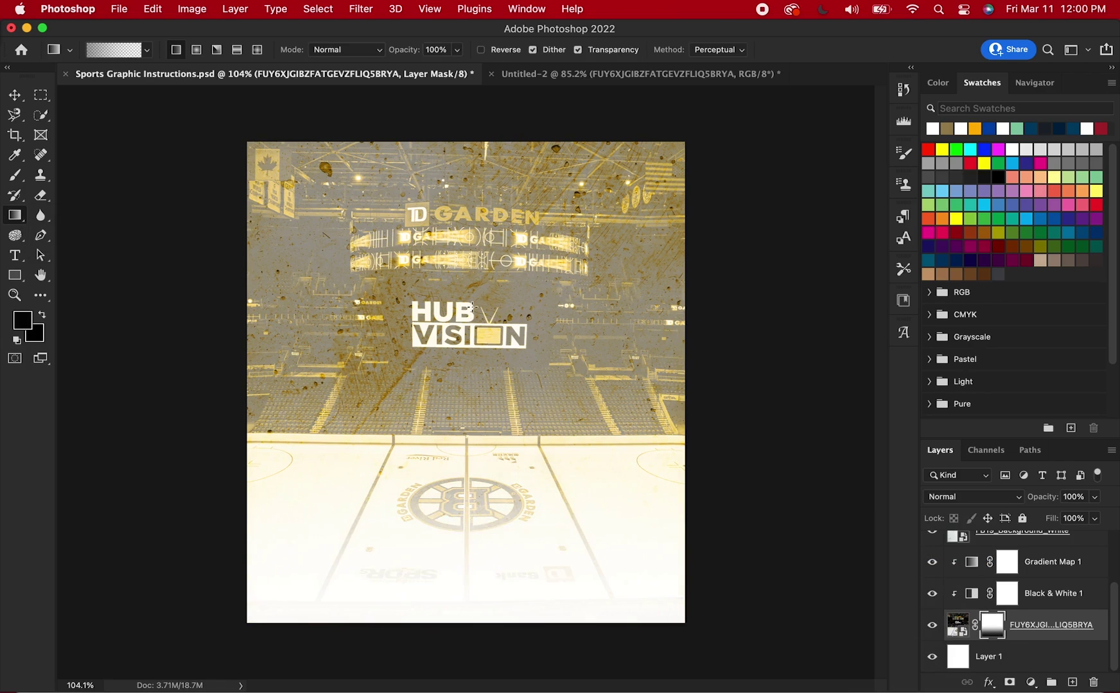
drag(472, 199, 473, 198)
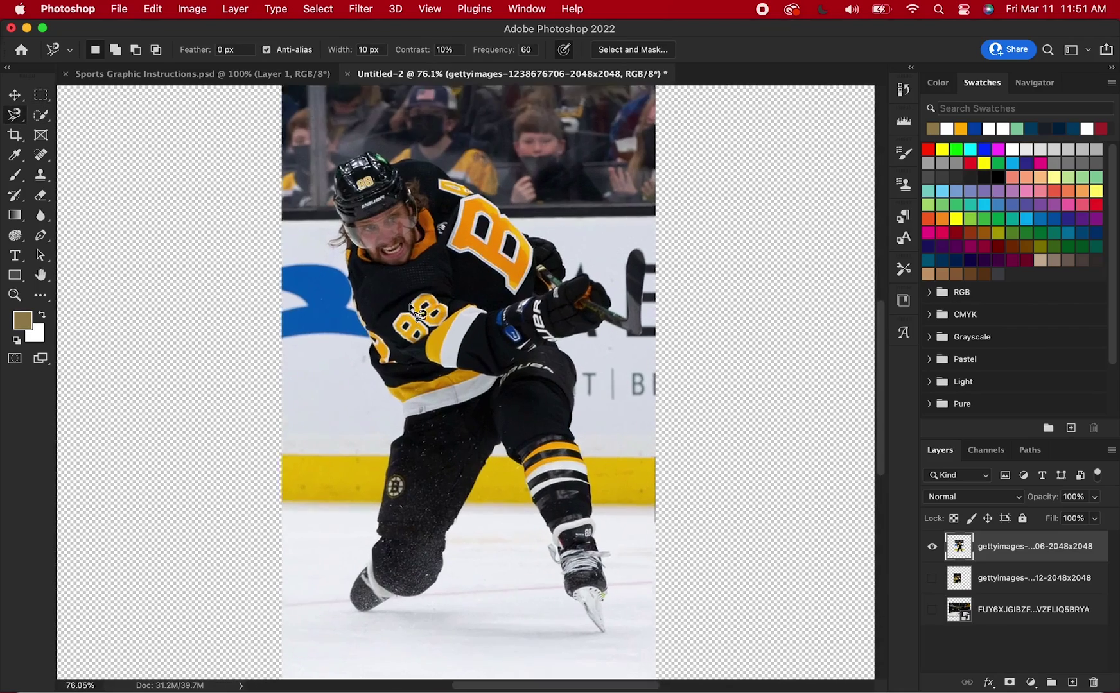
Step: Trace the outline of the hockey player and his stick with the Magnetic Lasso to select him
click(352, 614)
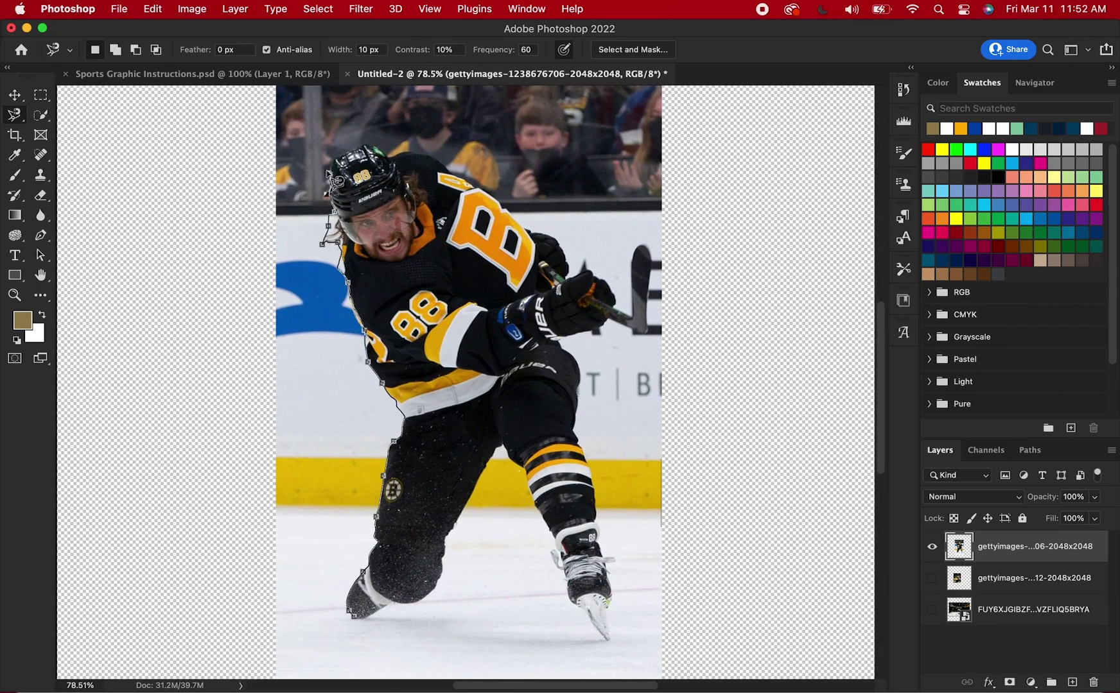
mouse_move(389, 154)
mouse_down()
mouse_move(452, 168)
mouse_move(633, 312)
mouse_move(632, 271)
mouse_move(655, 270)
mouse_up()
drag(649, 316, 639, 332)
drag(570, 346, 598, 528)
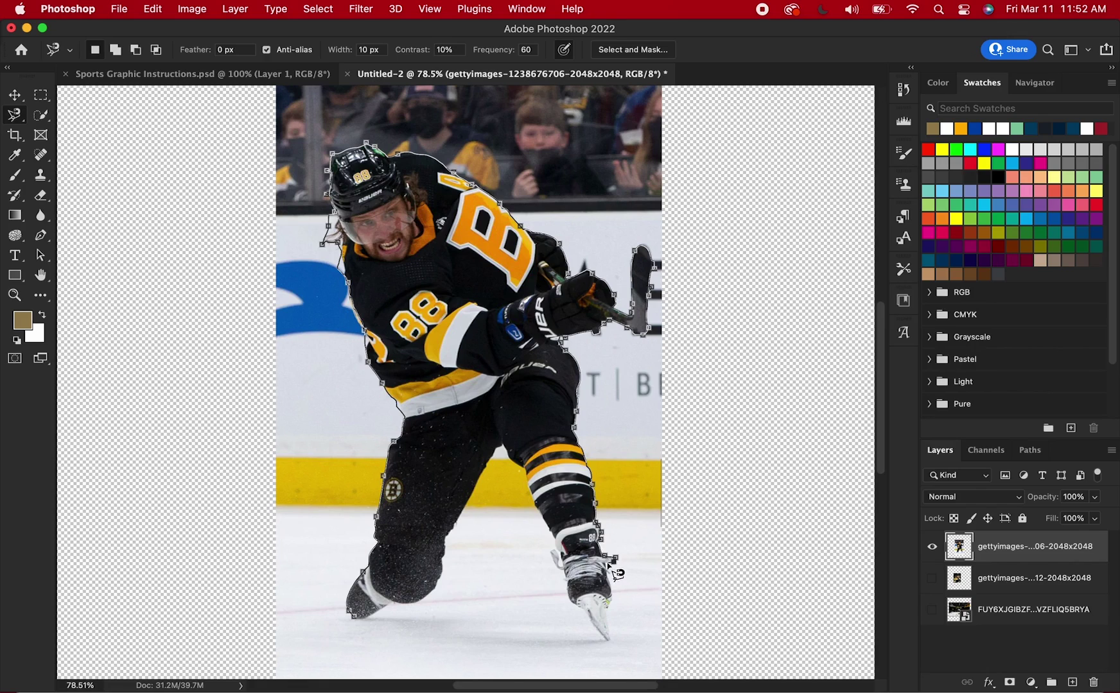
mouse_move(584, 616)
mouse_down()
mouse_move(502, 443)
mouse_move(423, 594)
mouse_move(386, 612)
mouse_up()
click(356, 619)
Step: Examine the player's selection edges up close, from the helmet down to the skates, with the Quick Selection tool active
key(w)
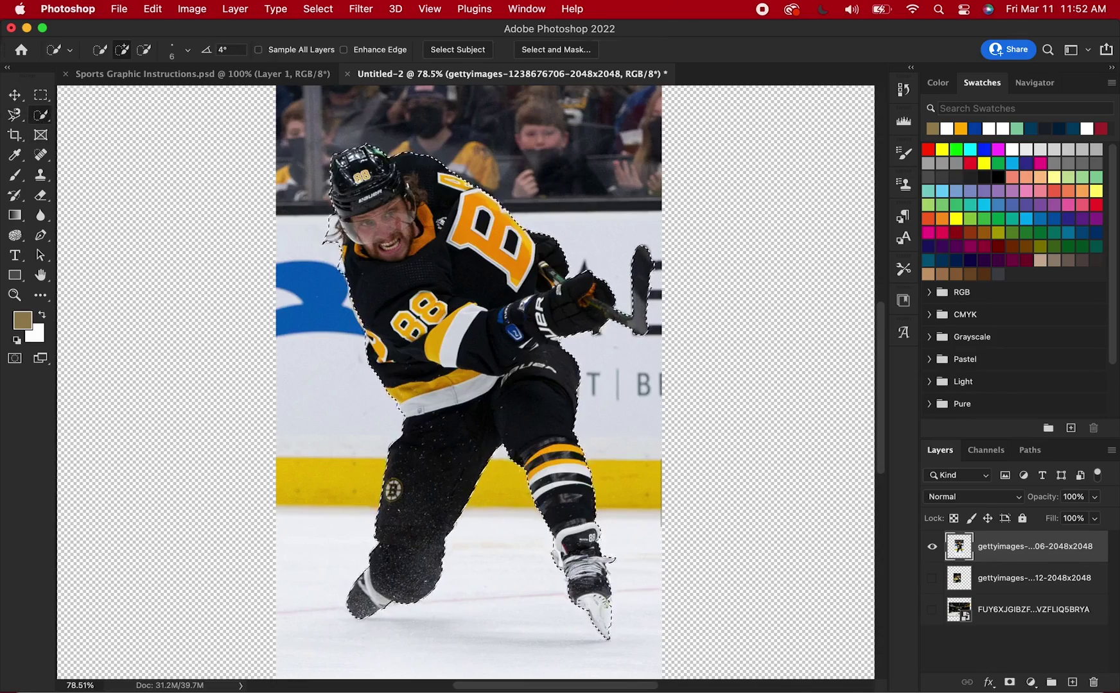
scroll(364, 139, up, 5)
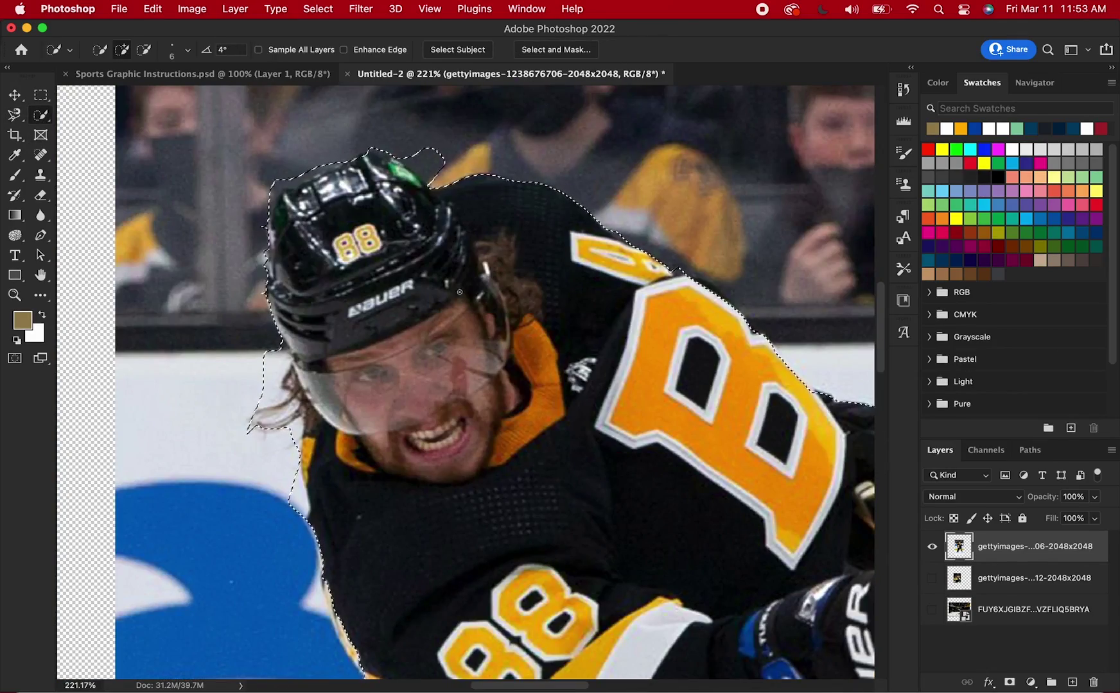
scroll(384, 162, down, 3)
scroll(457, 526, down, 10)
scroll(457, 525, down, 10)
scroll(457, 526, right, 5)
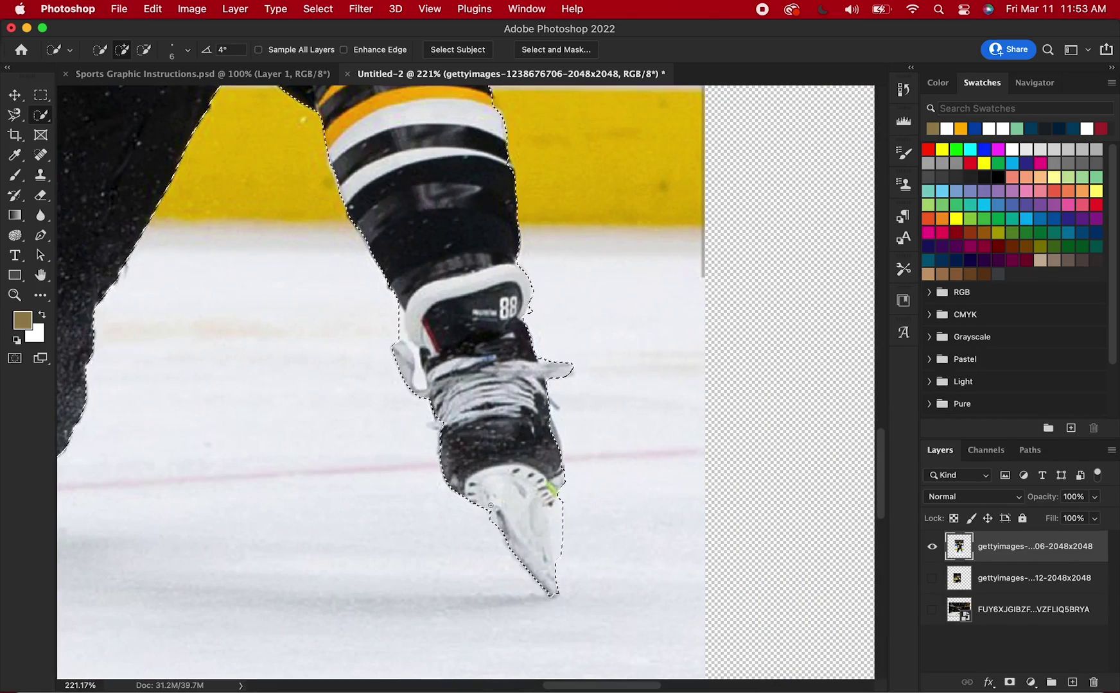
scroll(538, 326, up, 10)
scroll(538, 326, left, 3)
key(super+0)
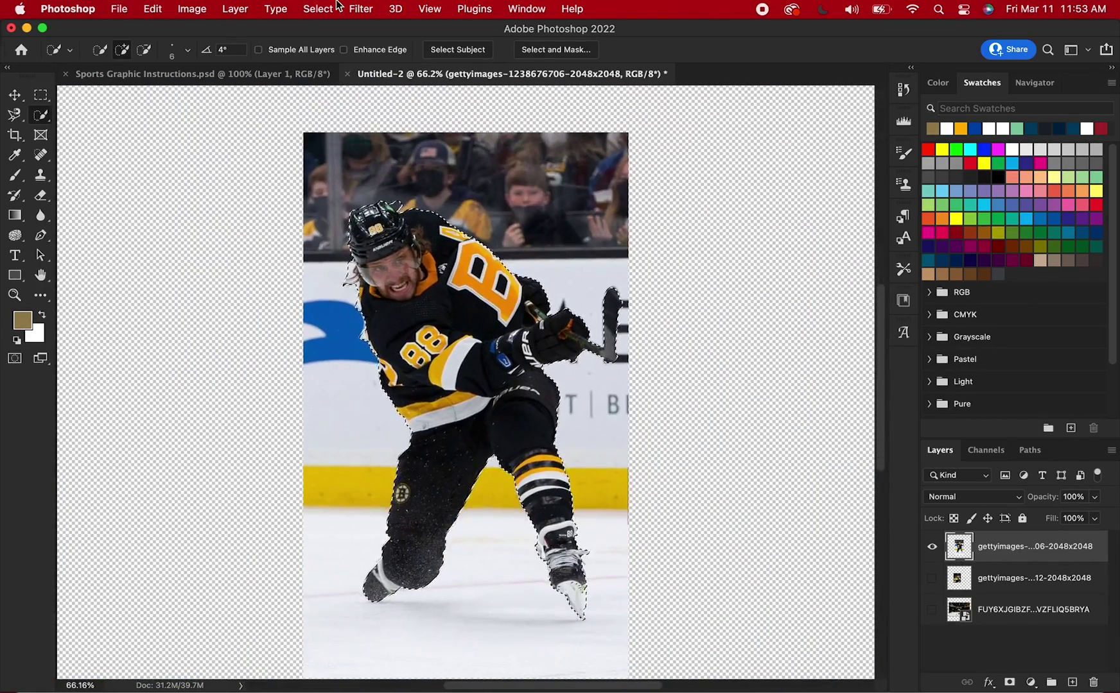
Step: Invert the selection and delete the background around the player
click(337, 8)
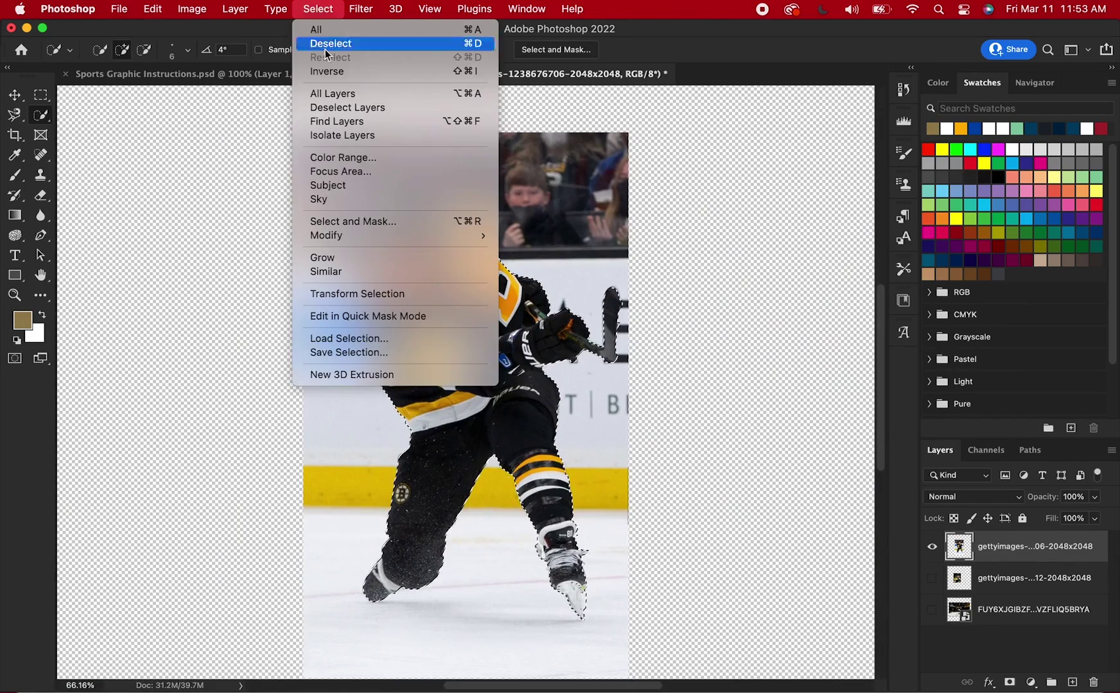
click(325, 68)
key(BackSpace)
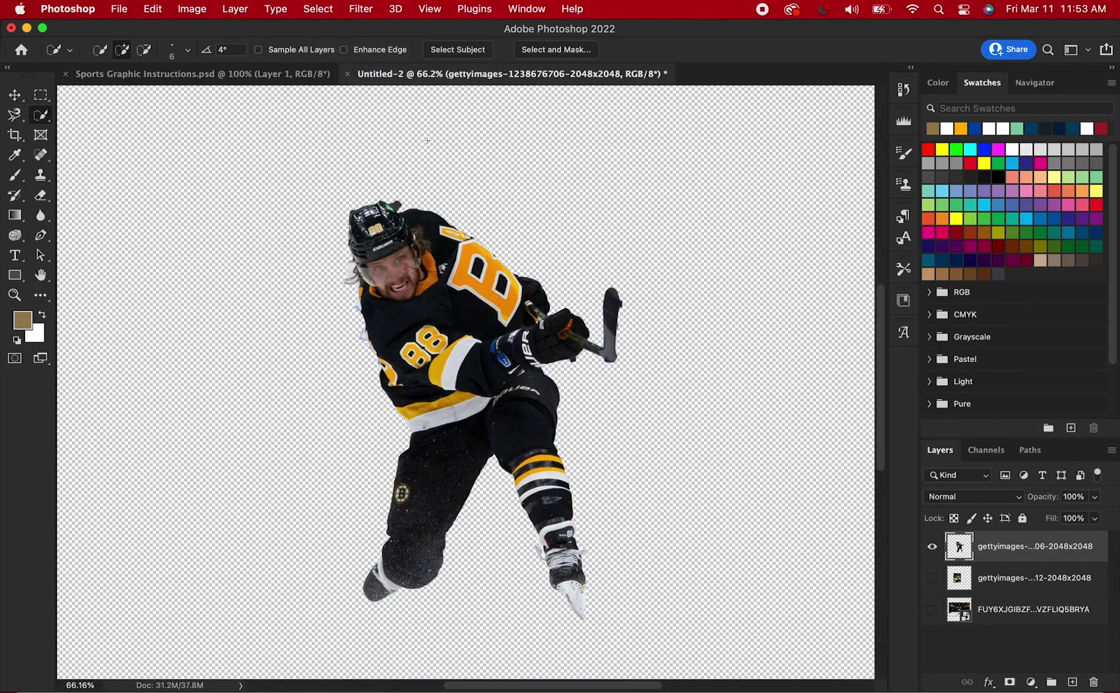
Step: Erase the leftover background fringe along the outer edge of the player's sleeve beside the number 88
key(e)
scroll(405, 330, up, 10)
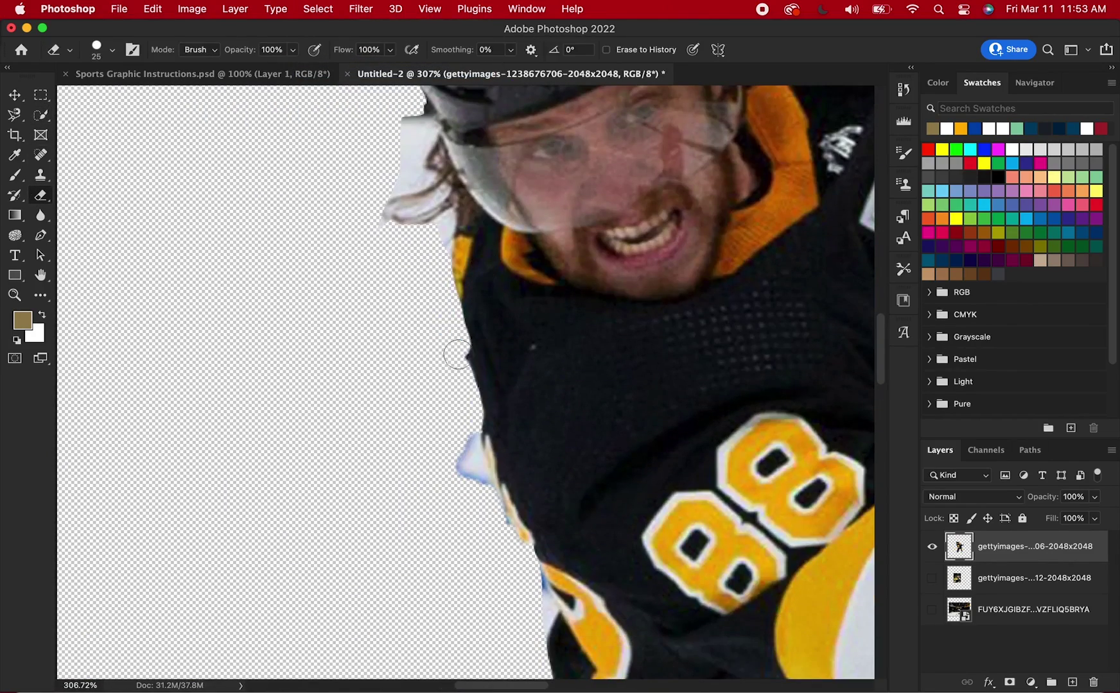
mouse_move(472, 425)
mouse_down()
mouse_move(537, 625)
mouse_move(546, 597)
mouse_up()
scroll(515, 551, down, 5)
drag(527, 404, 546, 521)
Step: Erase leftover background remnants along the other edges of the player cutout, working upward from the front skate
scroll(545, 522, down, 15)
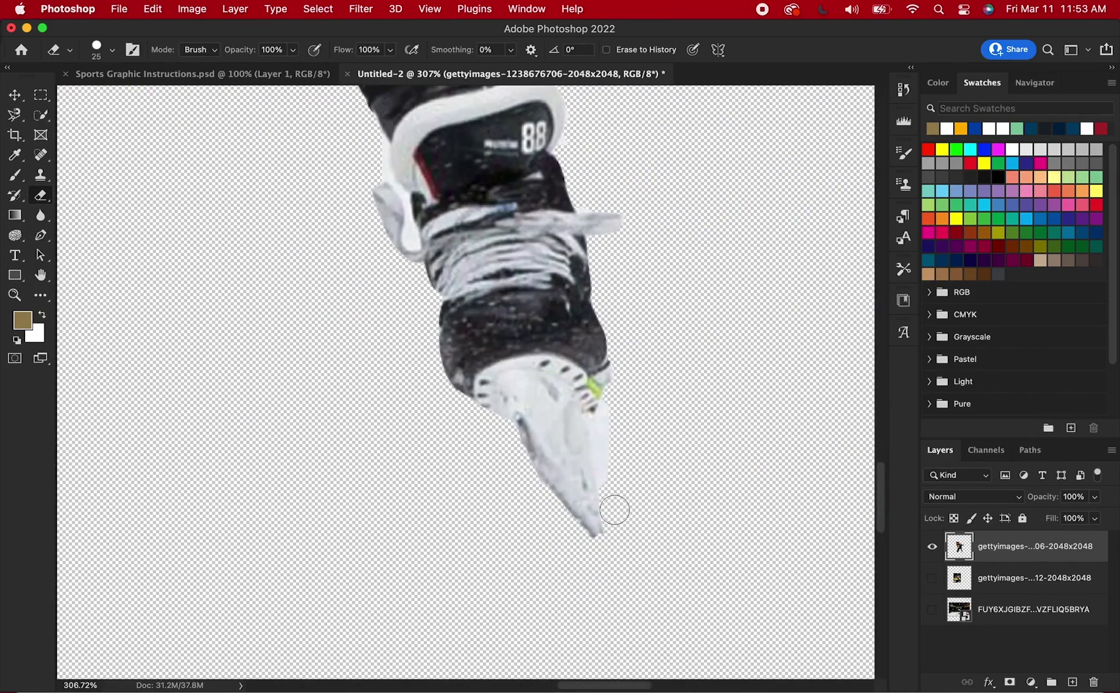
scroll(600, 422, up, 15)
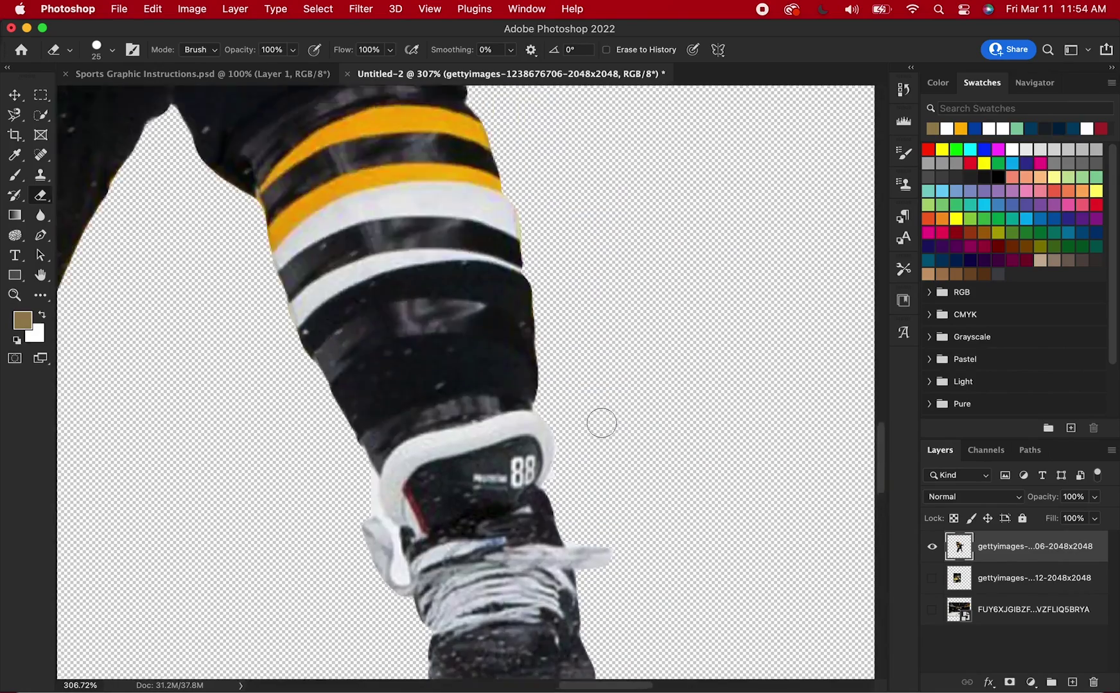
drag(463, 383, 486, 375)
mouse_move(591, 368)
mouse_down()
mouse_move(671, 382)
mouse_move(694, 330)
mouse_up()
scroll(696, 329, up, 5)
drag(659, 233, 646, 402)
scroll(502, 347, up, 6)
scroll(502, 348, left, 7)
drag(372, 319, 380, 336)
Step: Erase the remaining background around the player's helmet and beside his hair and visor
scroll(432, 352, left, 7)
scroll(432, 353, up, 2)
mouse_move(277, 421)
mouse_down()
mouse_move(260, 404)
mouse_move(278, 356)
mouse_move(427, 299)
mouse_move(509, 341)
mouse_move(507, 315)
mouse_up()
scroll(392, 193, down, 5)
scroll(392, 193, left, 3)
mouse_move(419, 303)
mouse_down()
mouse_move(434, 330)
mouse_move(426, 380)
mouse_move(440, 448)
mouse_move(454, 413)
mouse_move(428, 330)
mouse_move(424, 472)
mouse_up()
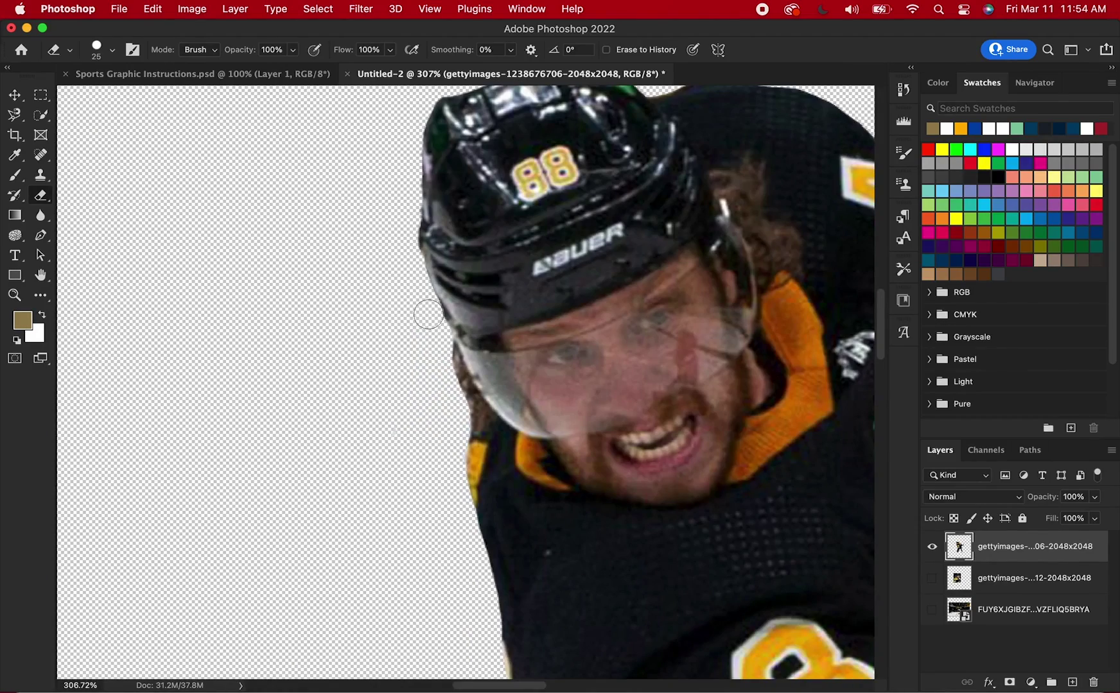
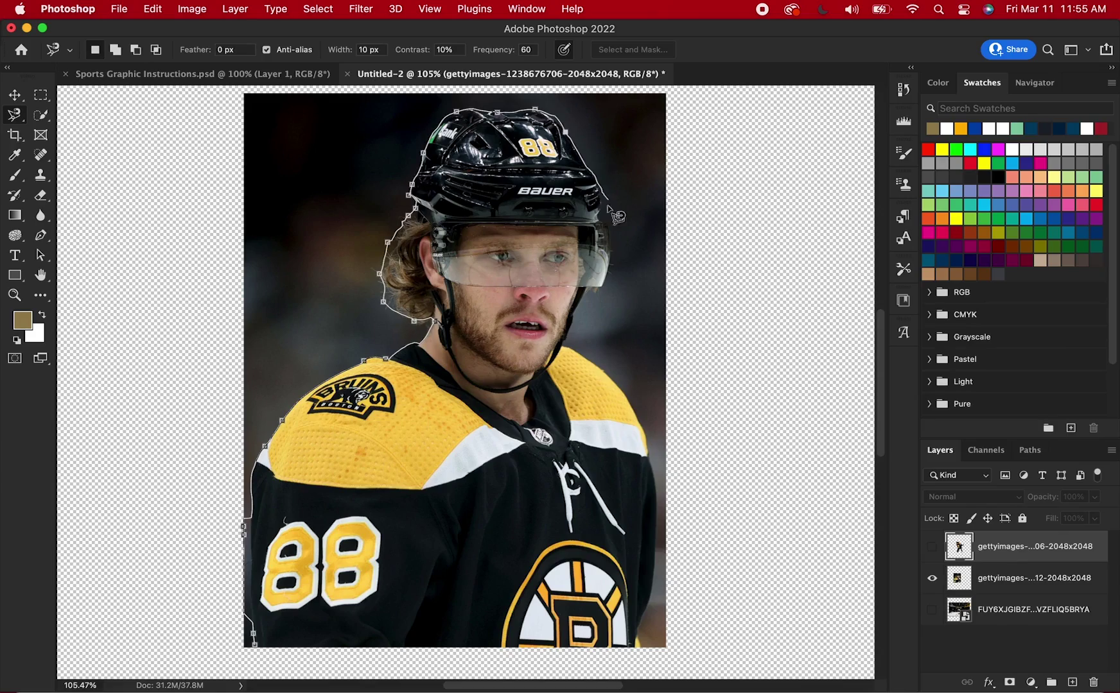
Step: Finish the Magnetic Lasso outline around the portrait player, delete everything outside it and deselect
scroll(648, 642, down, 3)
click(254, 587)
click(317, 9)
click(326, 71)
Step: Erase the leftover background along the portrait player's hair, helmet and visor edges, reducing the eraser to 15 px for the tight areas
scroll(488, 192, up, 5)
scroll(589, 207, down, 4)
click(959, 578)
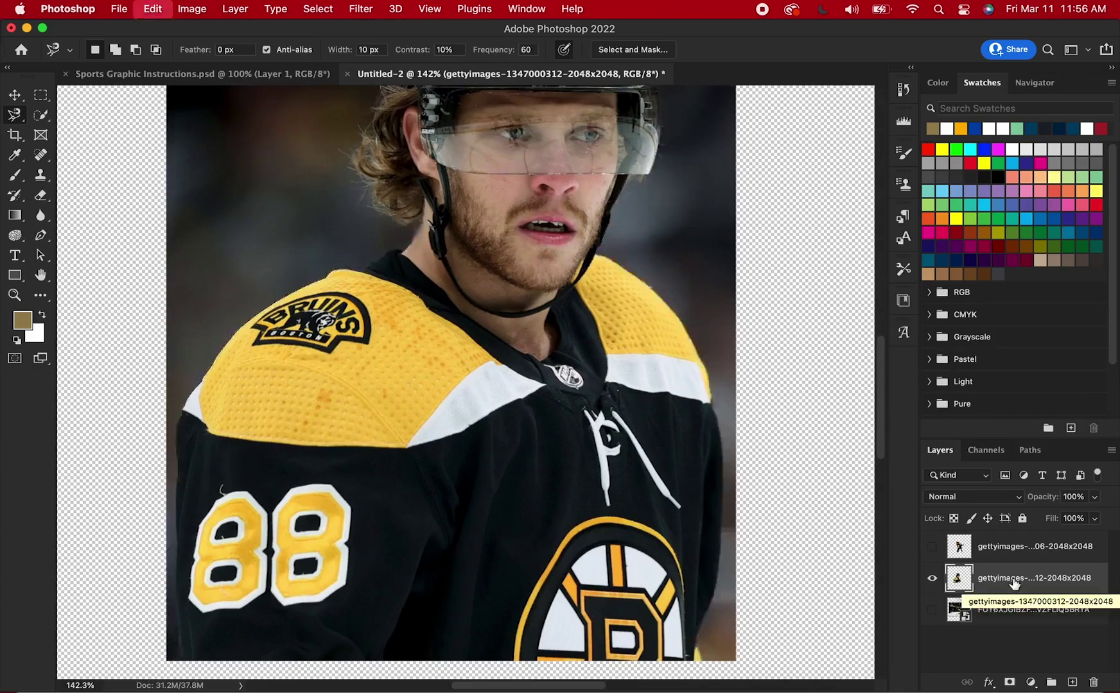
key(Delete)
key(ctrl+d)
key(e)
scroll(377, 141, up, 5)
scroll(318, 274, down, 2)
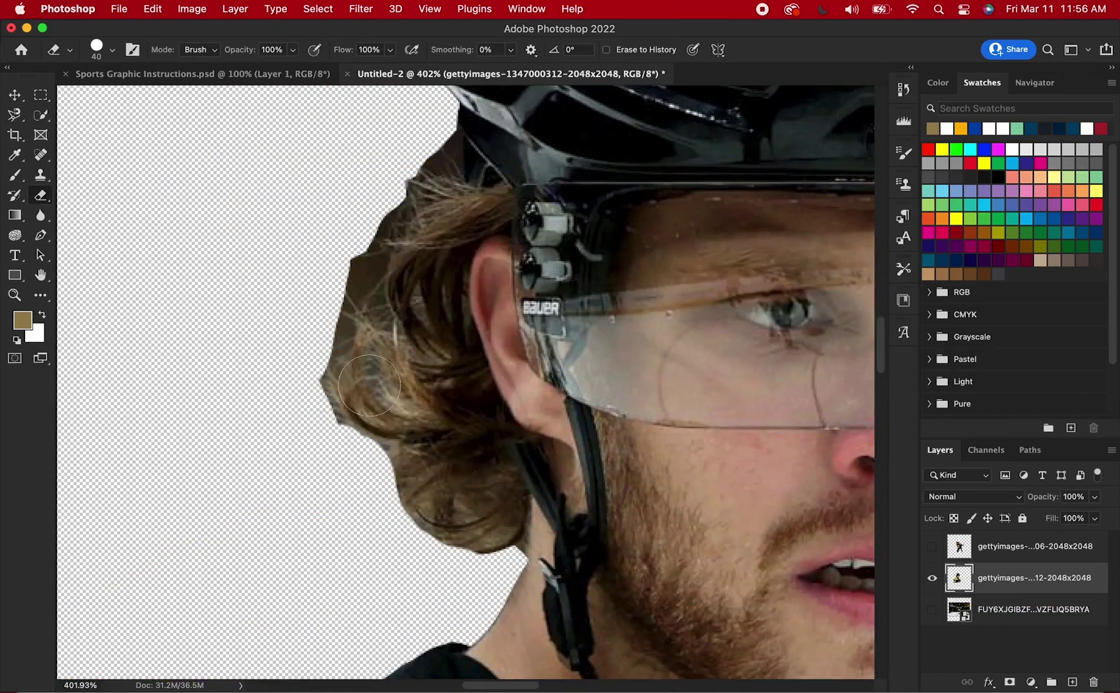
scroll(507, 345, down, 3)
scroll(388, 180, up, 5)
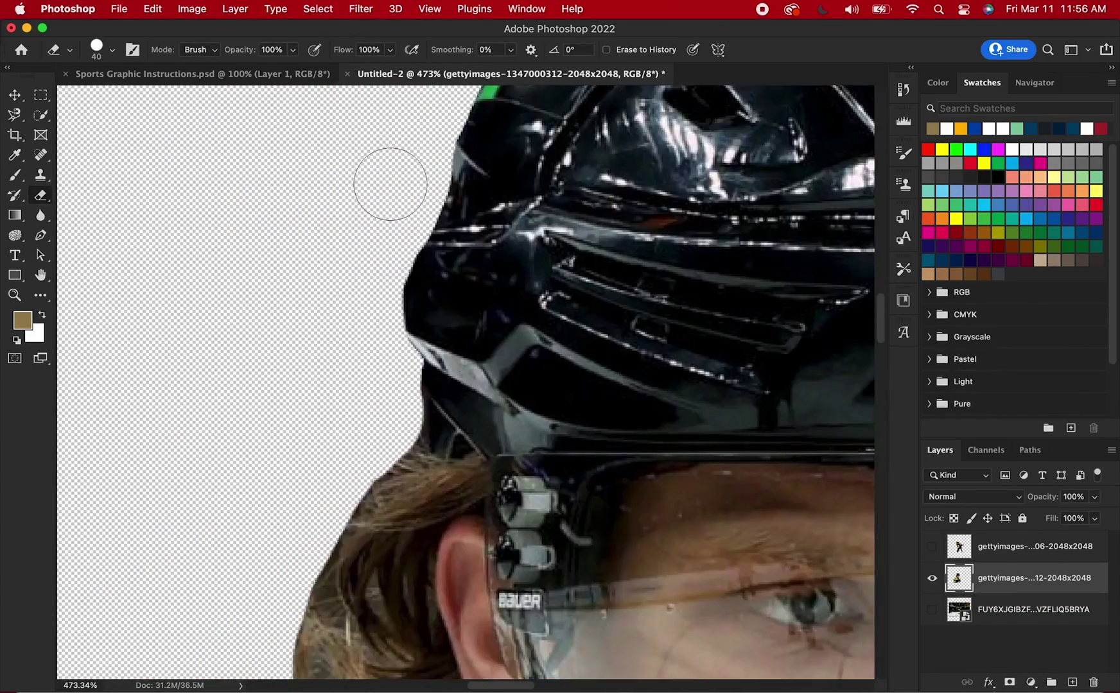
scroll(340, 280, up, 3)
scroll(565, 174, right, 3)
scroll(653, 294, down, 3)
mouse_move(653, 294)
mouse_down()
mouse_move(664, 398)
mouse_move(639, 415)
mouse_move(633, 398)
mouse_move(682, 452)
mouse_move(689, 534)
mouse_up()
key(bracketleft)
key(bracketleft)
key(bracketleft)
key(bracketleft)
key(bracketleft)
scroll(655, 332, down, 2)
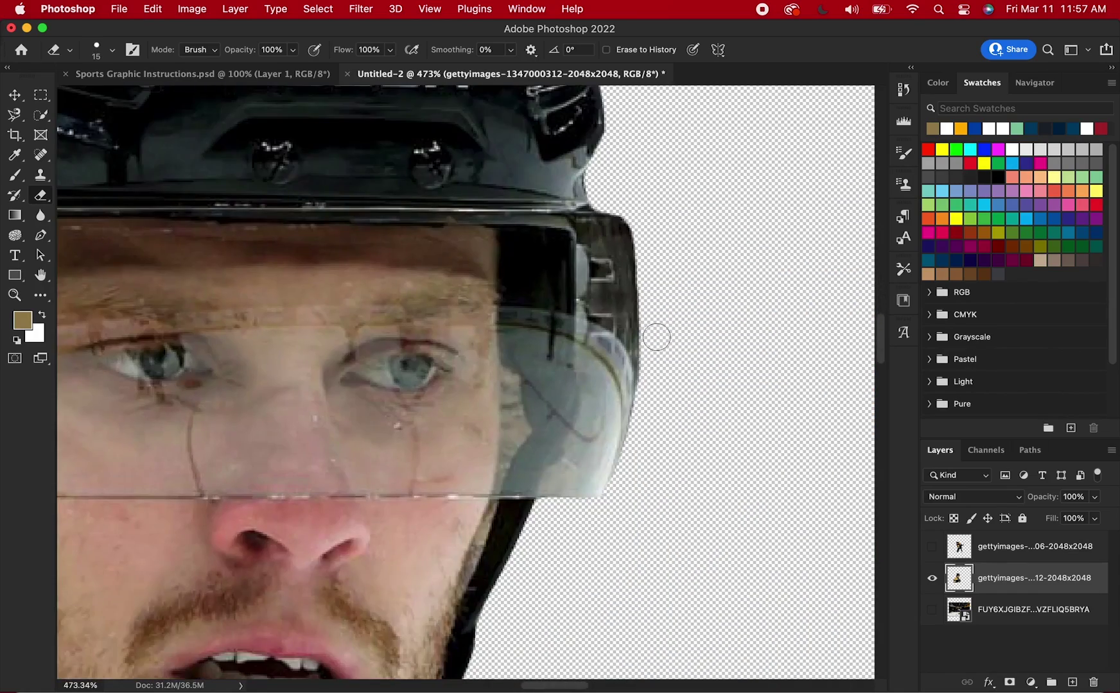
scroll(657, 305, down, 4)
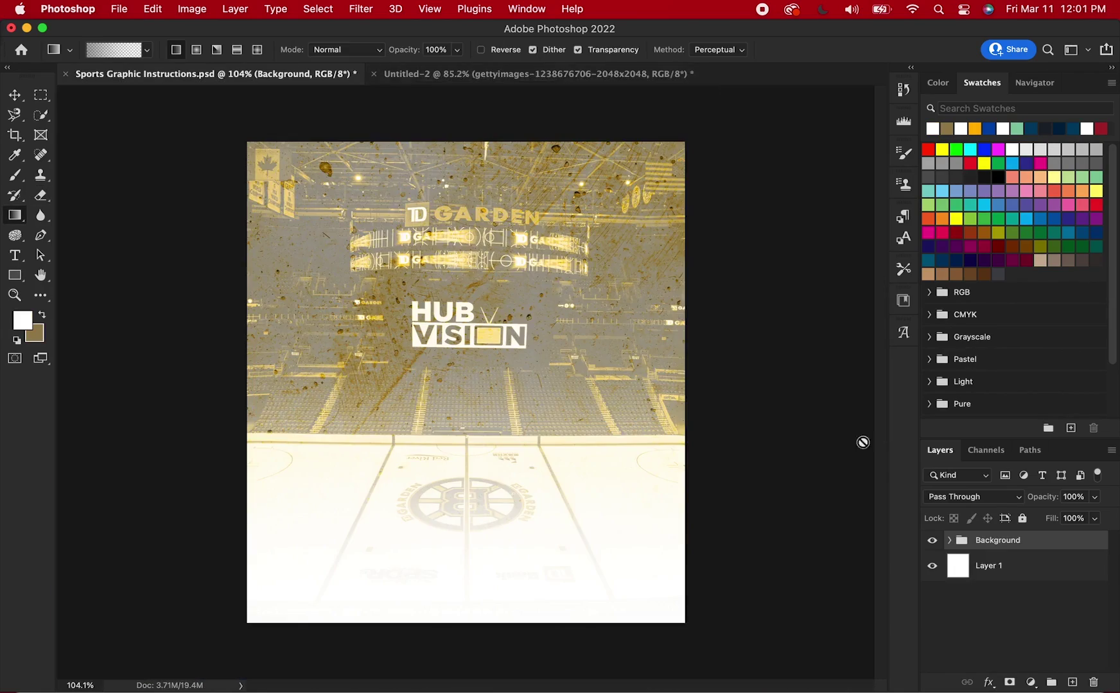
drag(862, 442, 1104, 601)
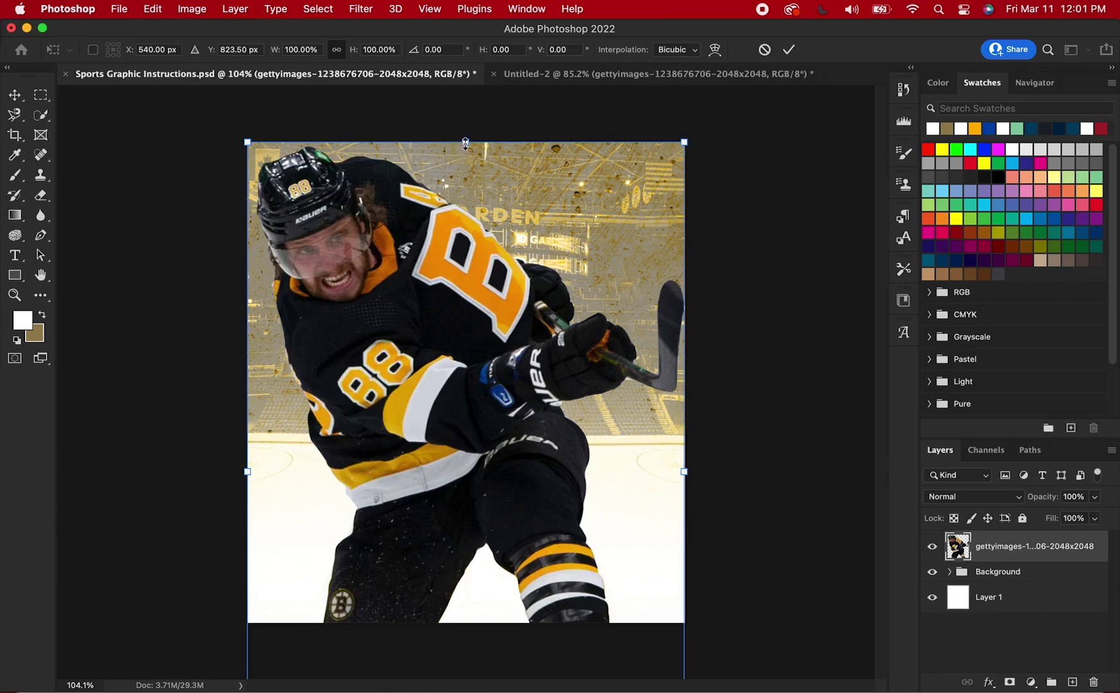
Step: Scale the shooting player down to 32.32% and place him horizontally centred over the rink ice
drag(466, 142, 466, 430)
drag(467, 482, 468, 267)
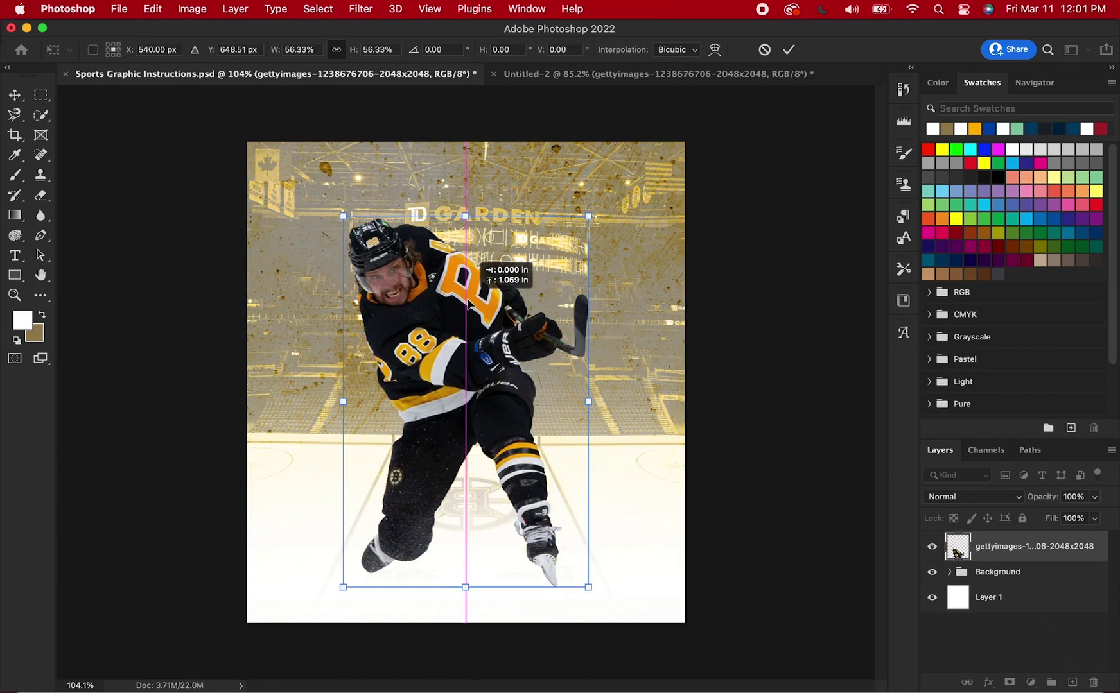
drag(465, 217, 466, 375)
drag(466, 479, 466, 451)
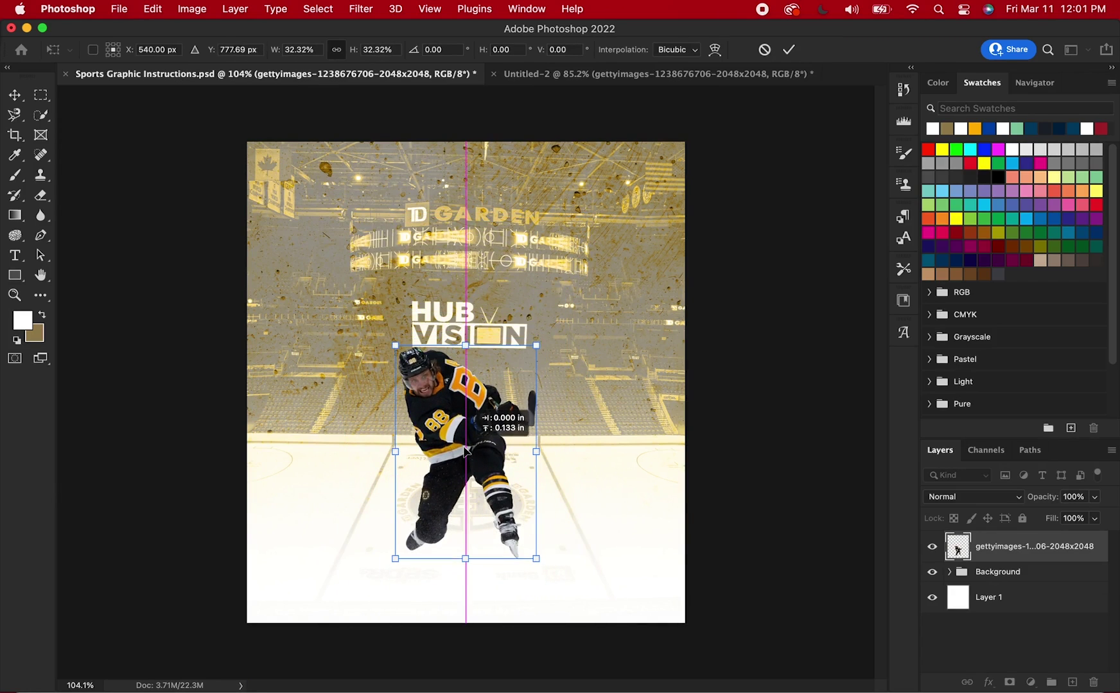
key(Return)
key(g)
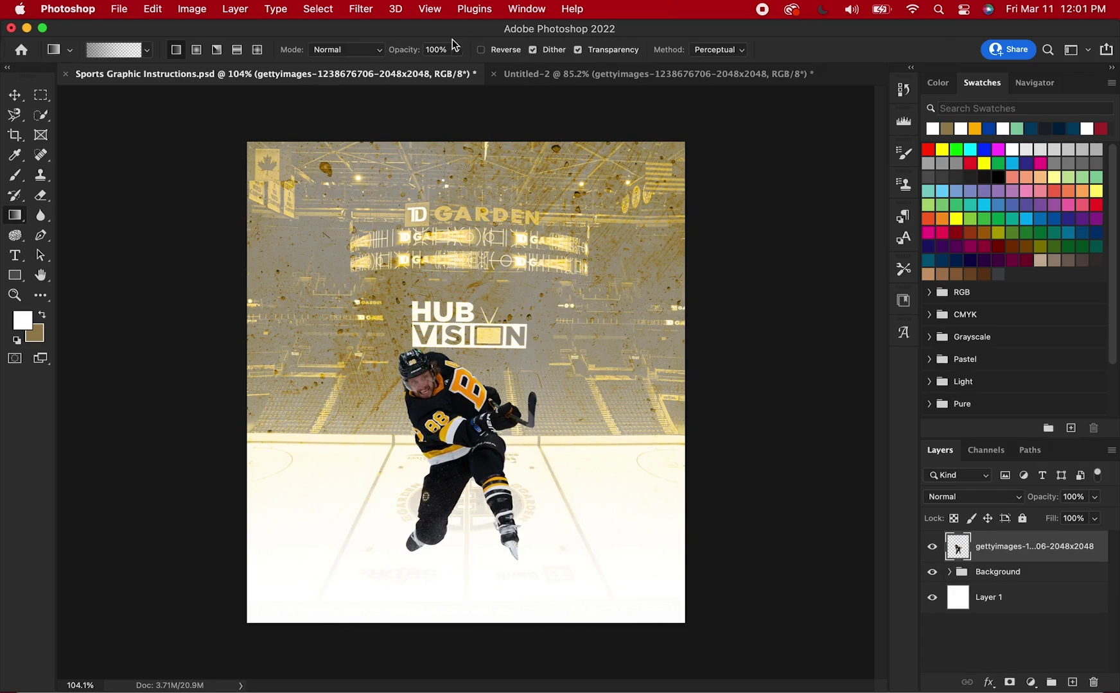
Step: Open the Camera Raw Filter for the shooting player and set Contrast +40, Highlights -40, Shadows +40 and Clarity +40
click(358, 8)
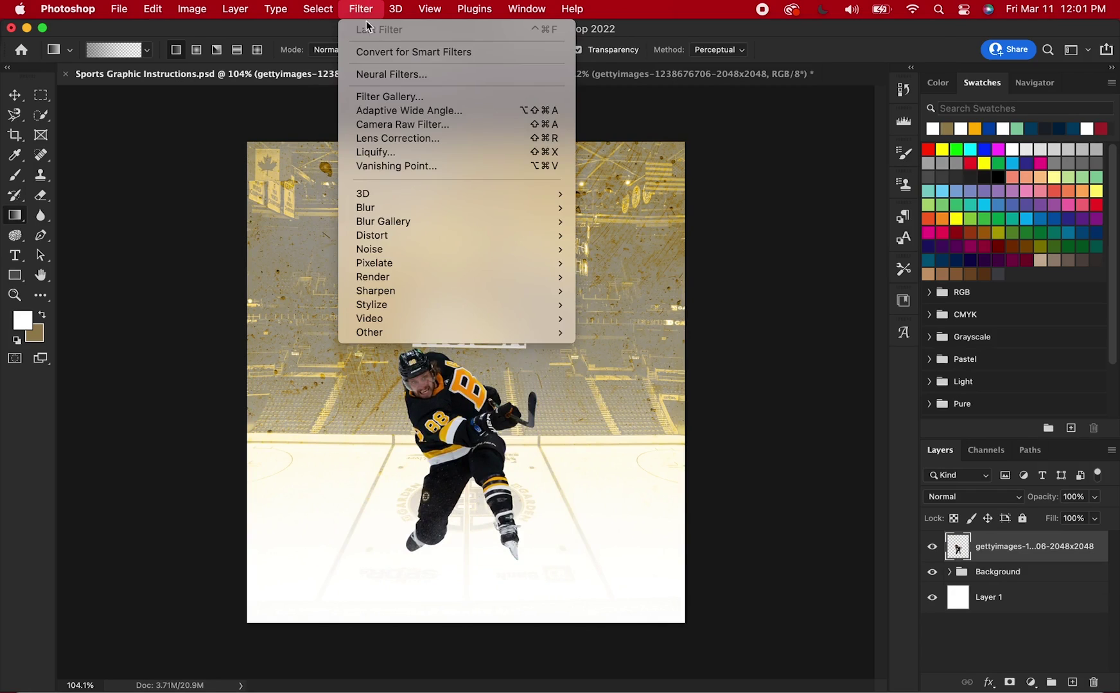
click(384, 123)
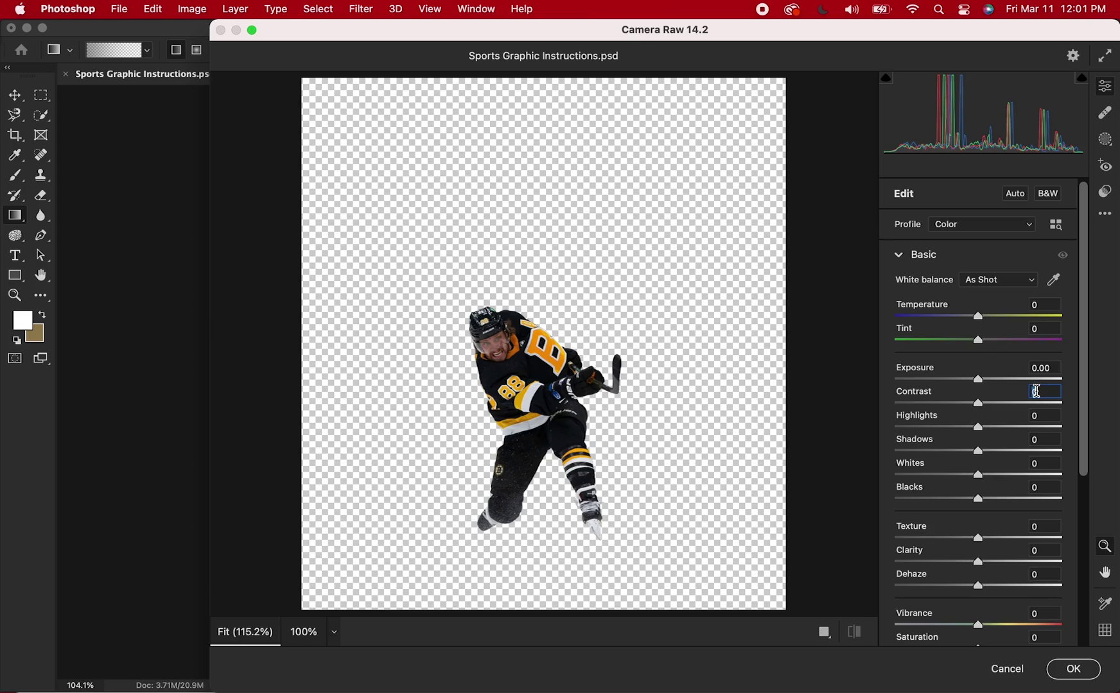
text(40)
click(1040, 415)
text(-4040)
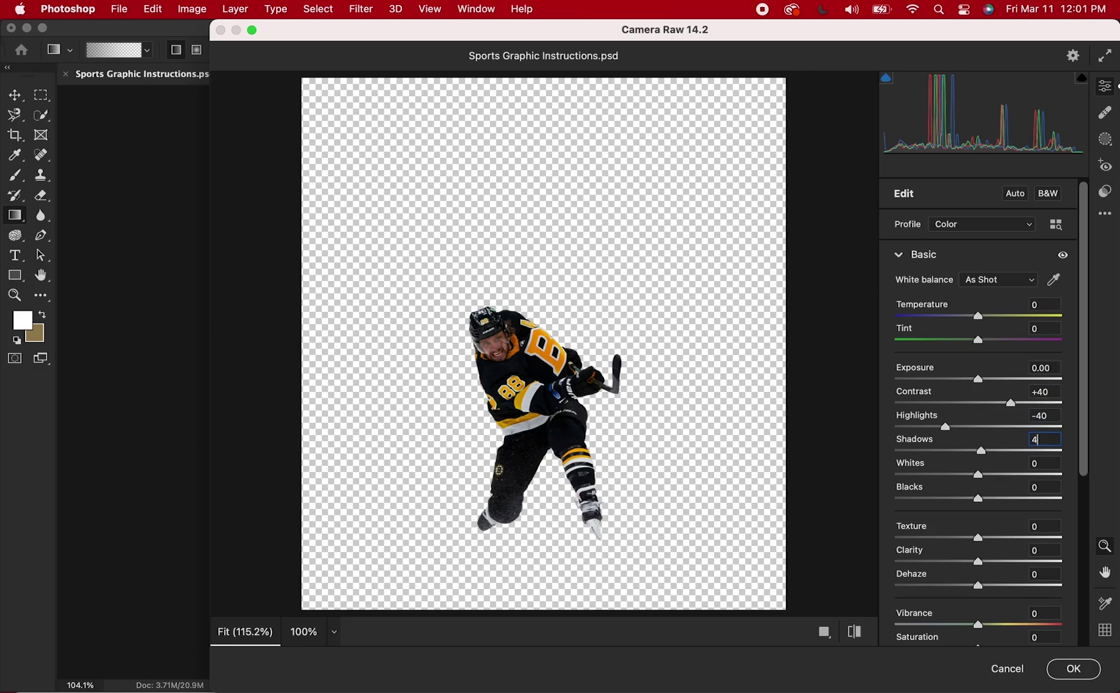
click(1045, 550)
text(40)
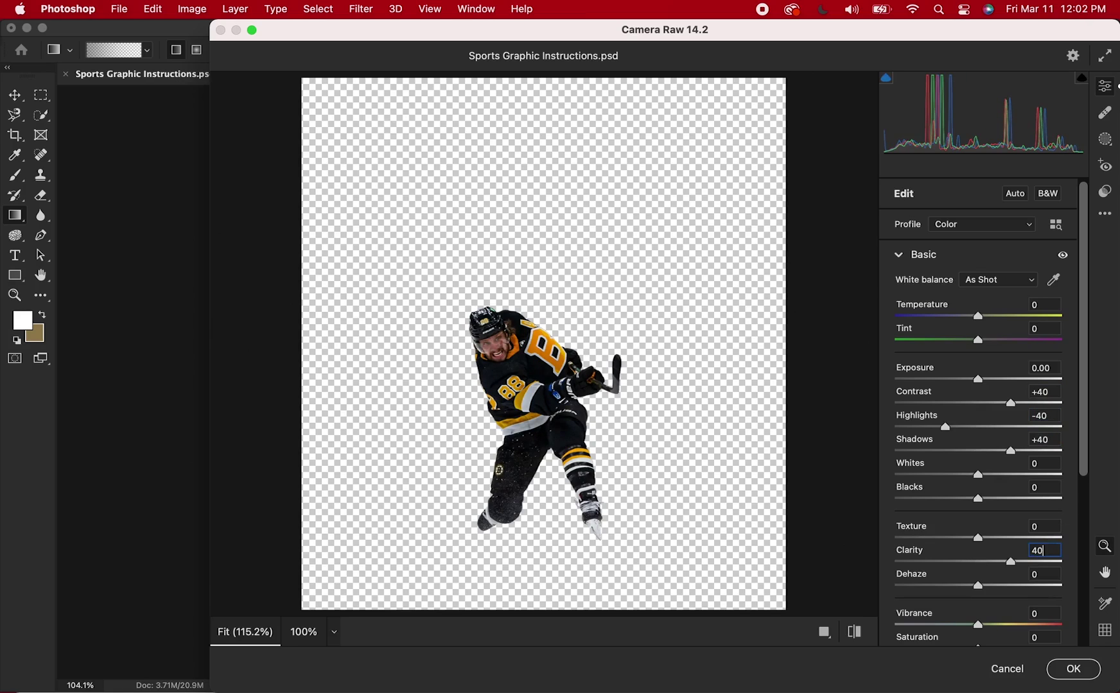
Step: Raise the shooting player's Exposure to +0.40 and apply the Camera Raw Filter
scroll(1012, 545, down, 3)
scroll(1012, 462, up, 3)
key(Return)
drag(979, 379, 985, 379)
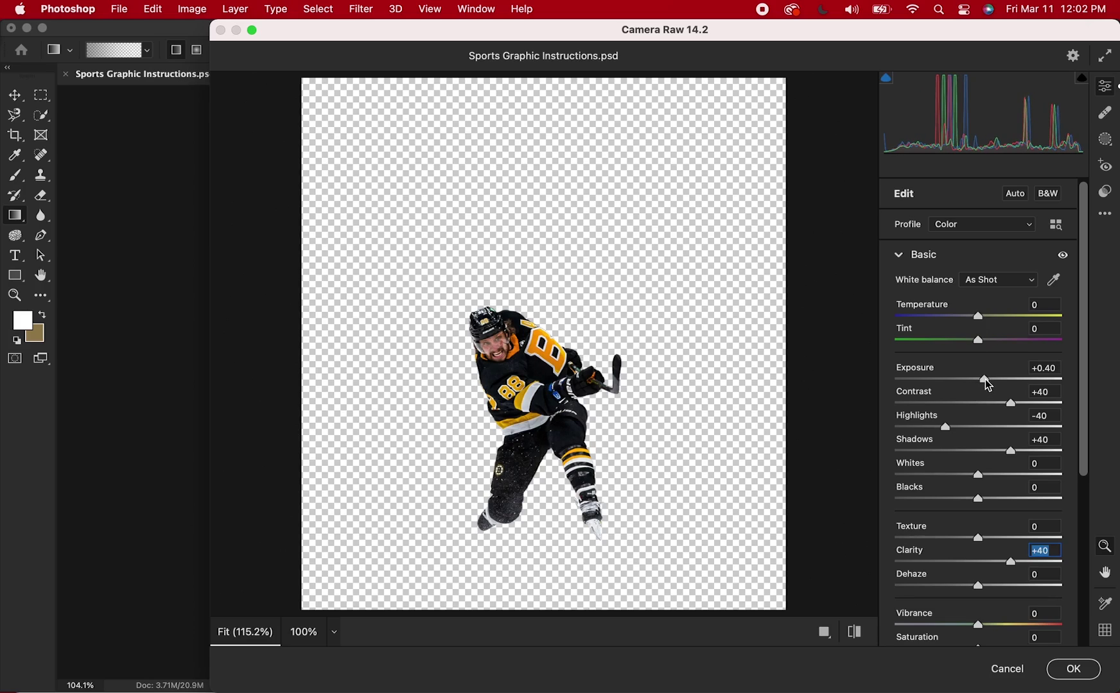
click(1073, 669)
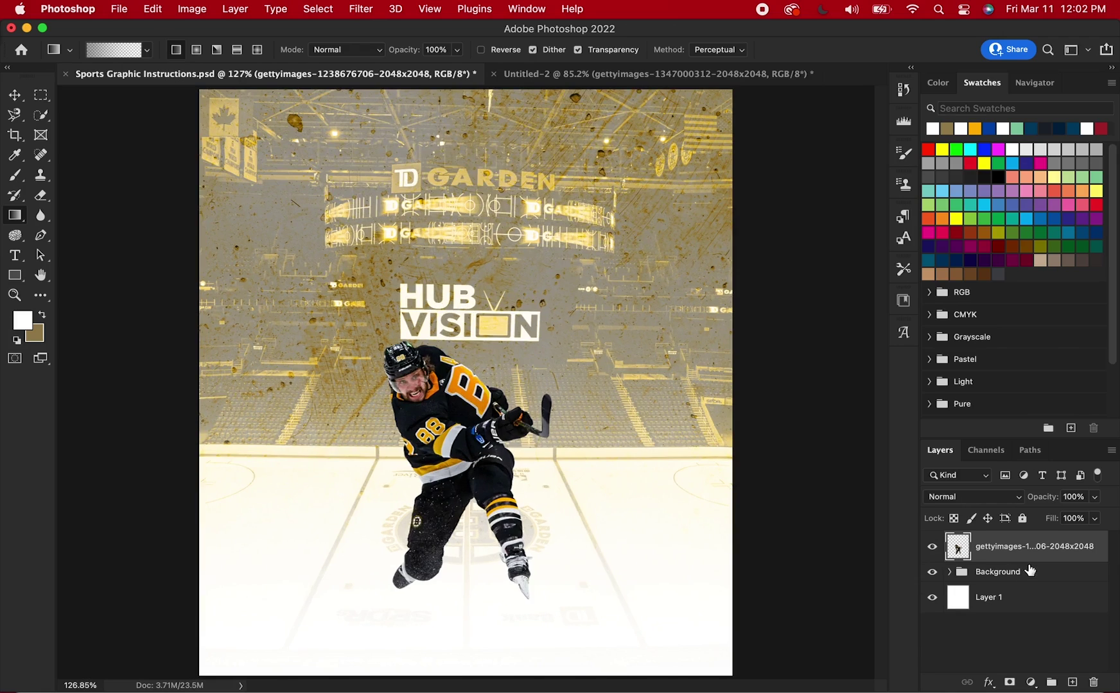
Step: Paste the cut-out portrait player into the graphic and place his layer beneath the shooting player
key(super+v)
drag(1017, 556, 1016, 594)
scroll(643, 408, down, 1)
key(super+minus)
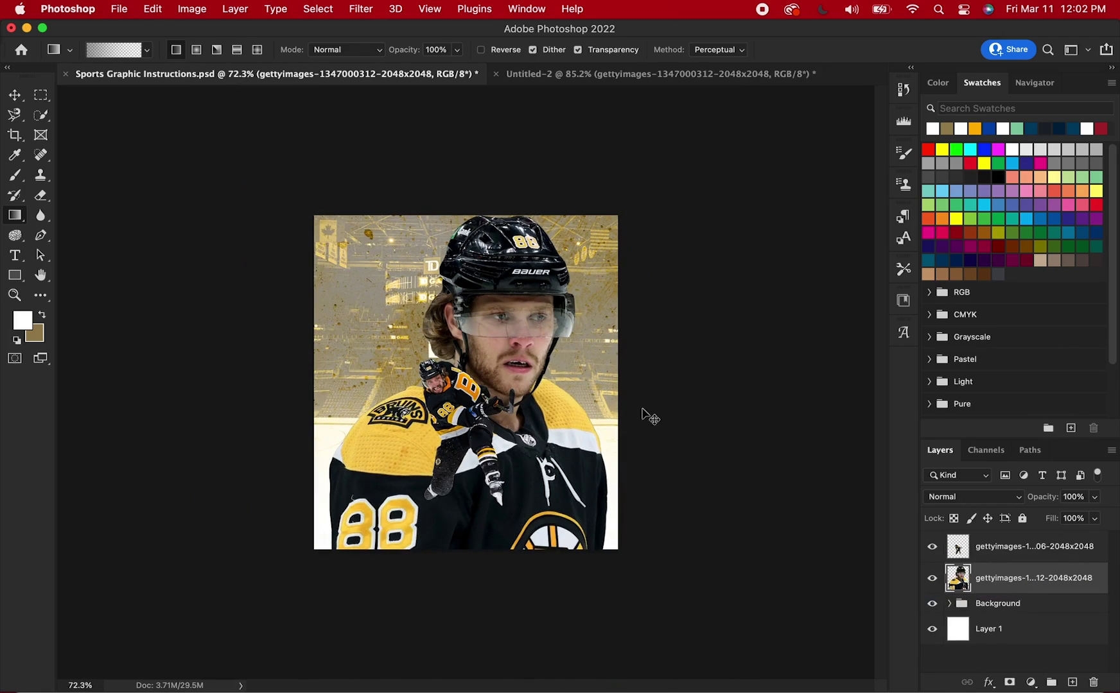
Step: Scale the portrait player to 69.58% and centre him on the canvas at X 540 px, Y 540 px
key(super+t)
drag(460, 577, 465, 471)
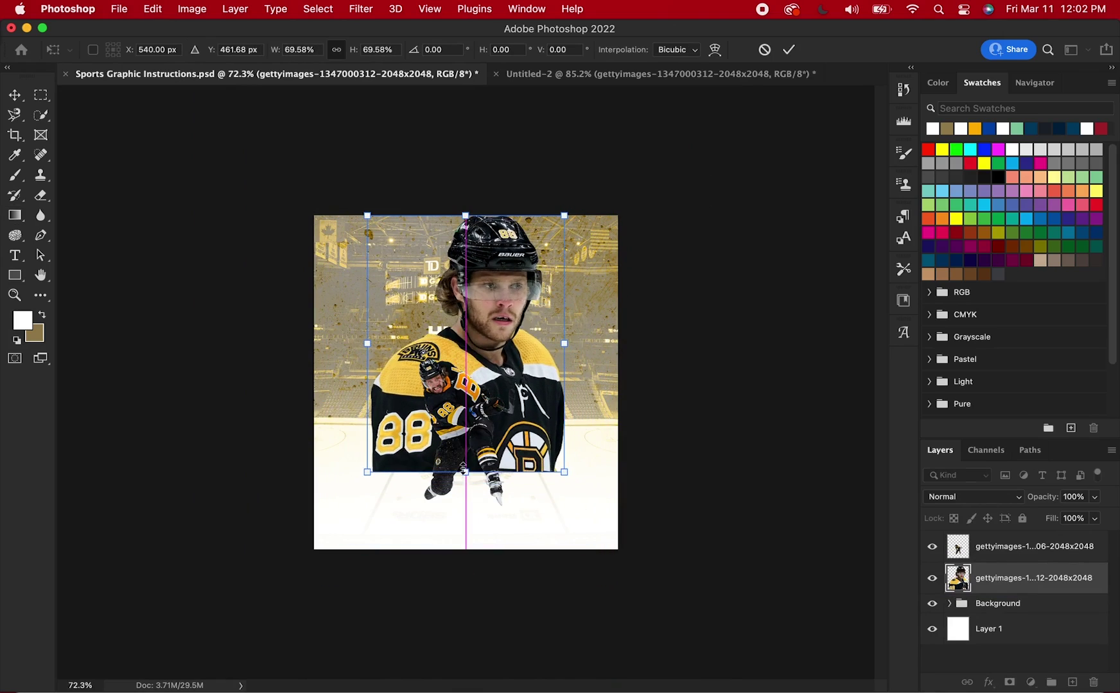
drag(475, 330, 475, 350)
key(Return)
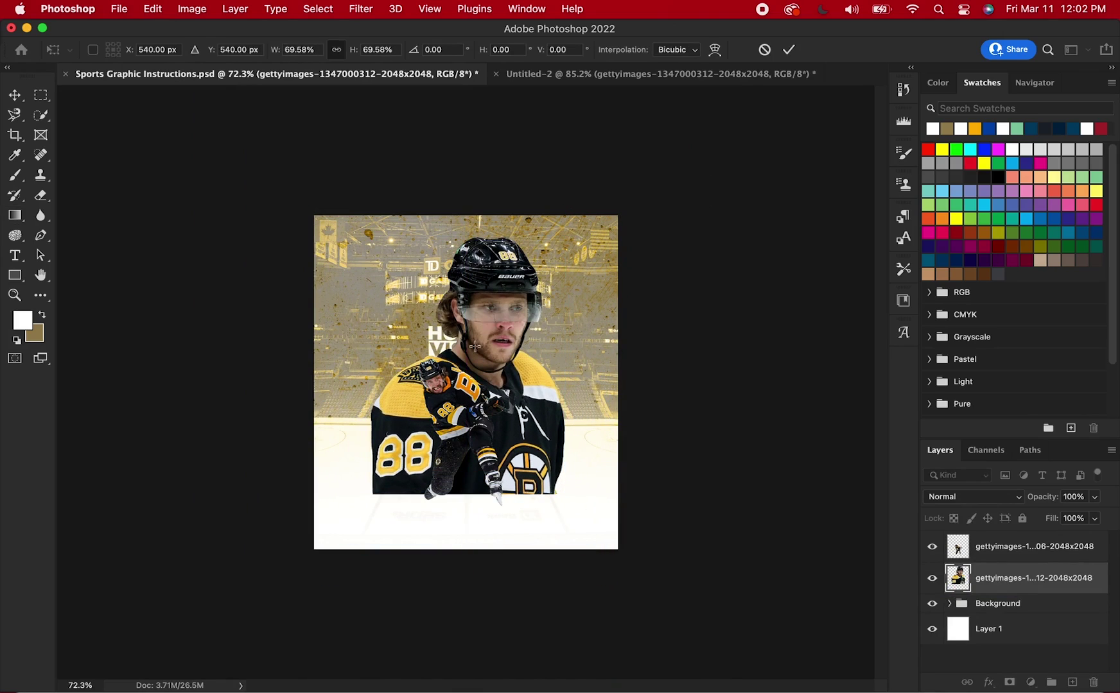
Step: Reapply the last Camera Raw Filter settings to the portrait player
key(g)
click(370, 9)
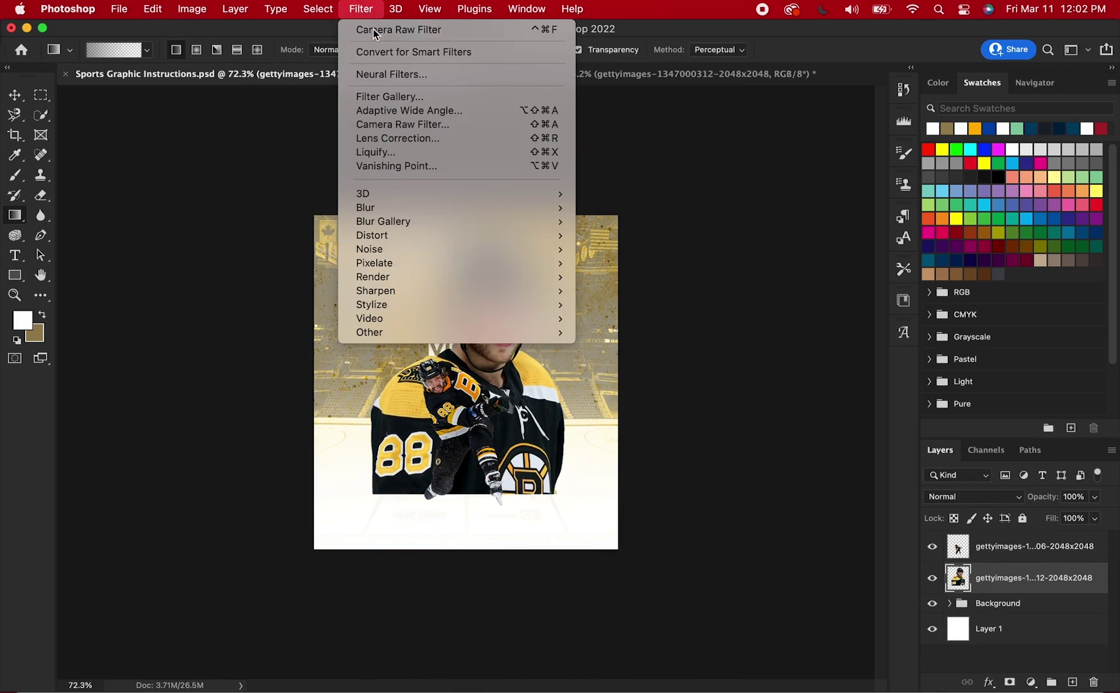
click(374, 32)
scroll(589, 463, up, 8)
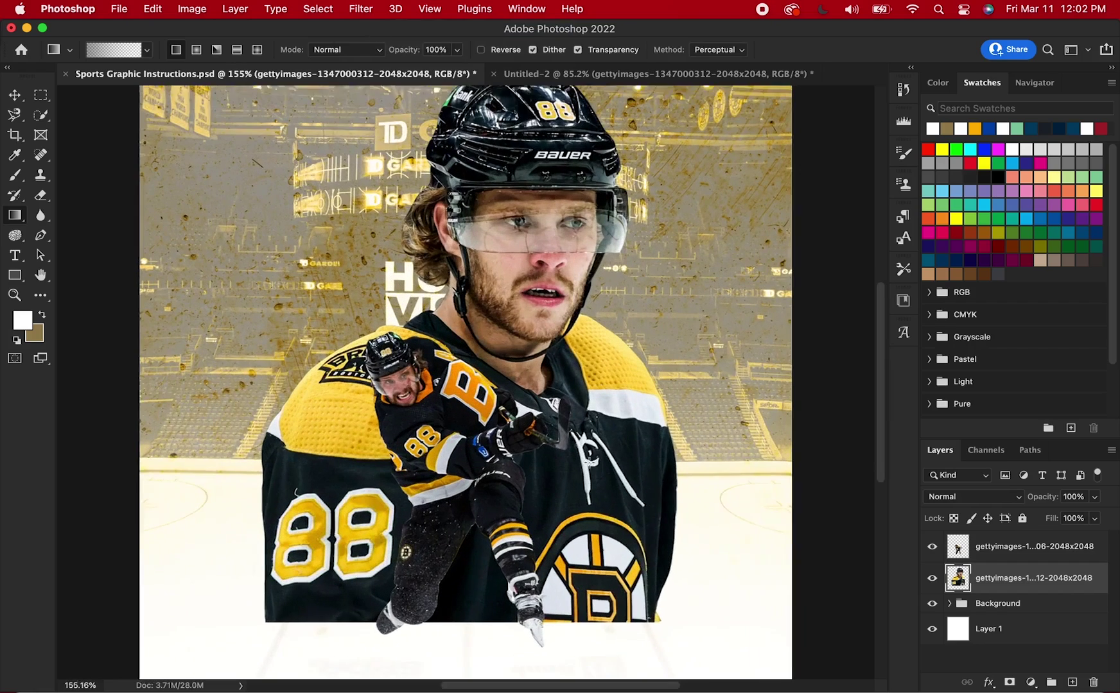
scroll(589, 463, down, 3)
scroll(589, 463, down, 2)
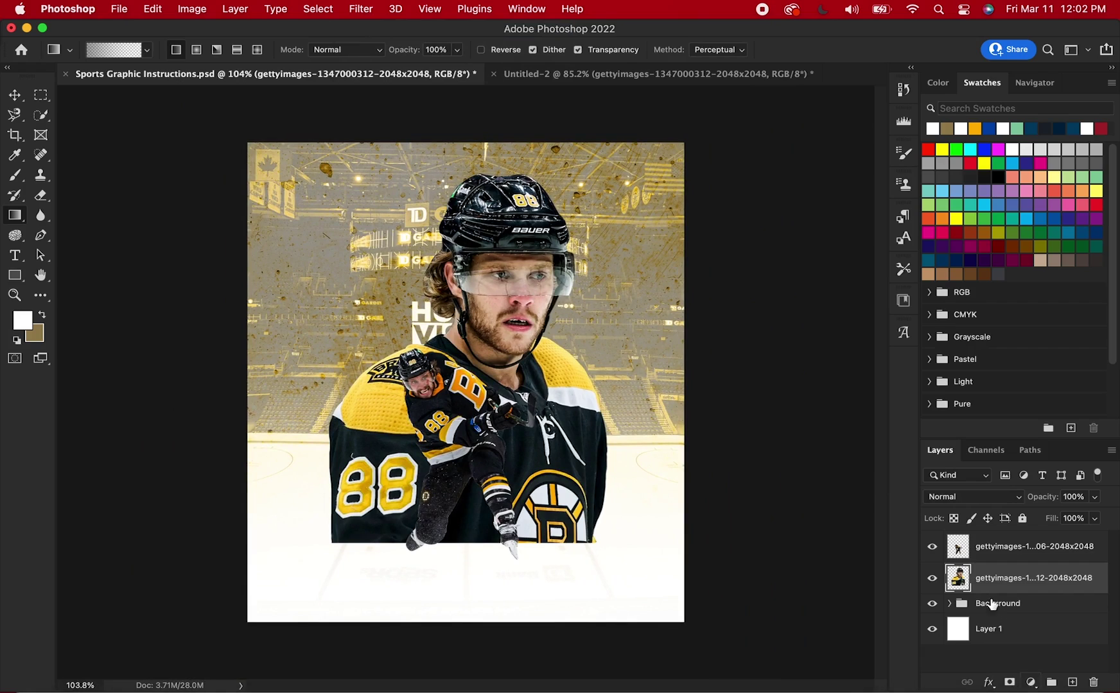
Step: Add a layer mask to the portrait player and fade his lower jersey and both shoulders into the background with black-to-transparent gradients
click(1006, 682)
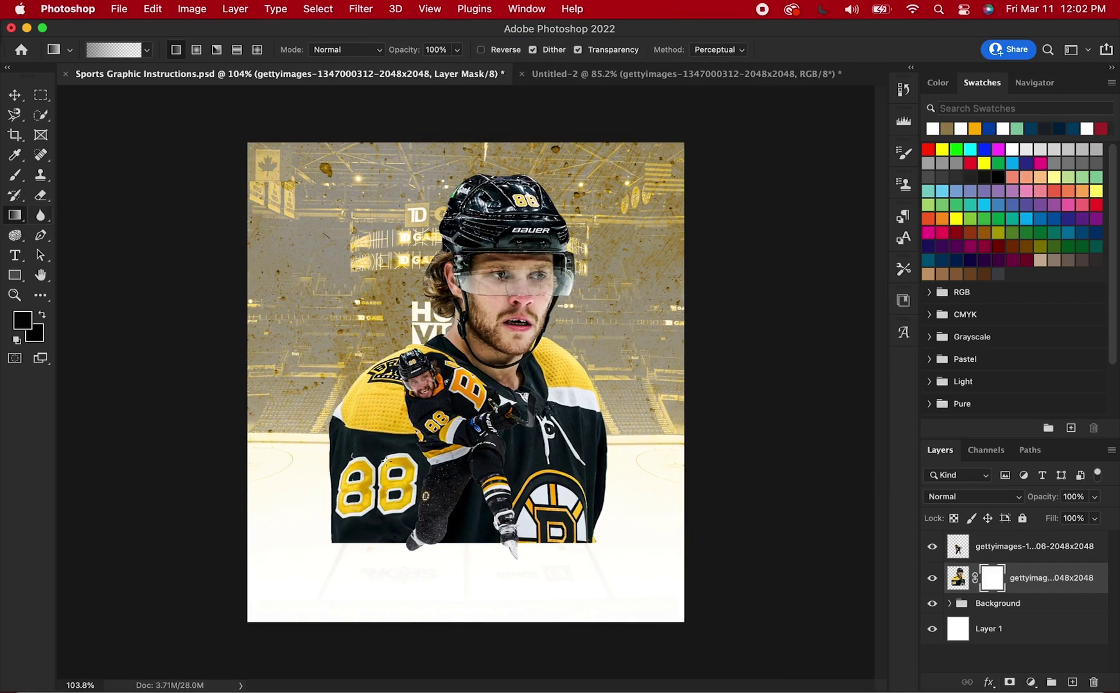
drag(464, 549, 465, 462)
drag(467, 570, 469, 442)
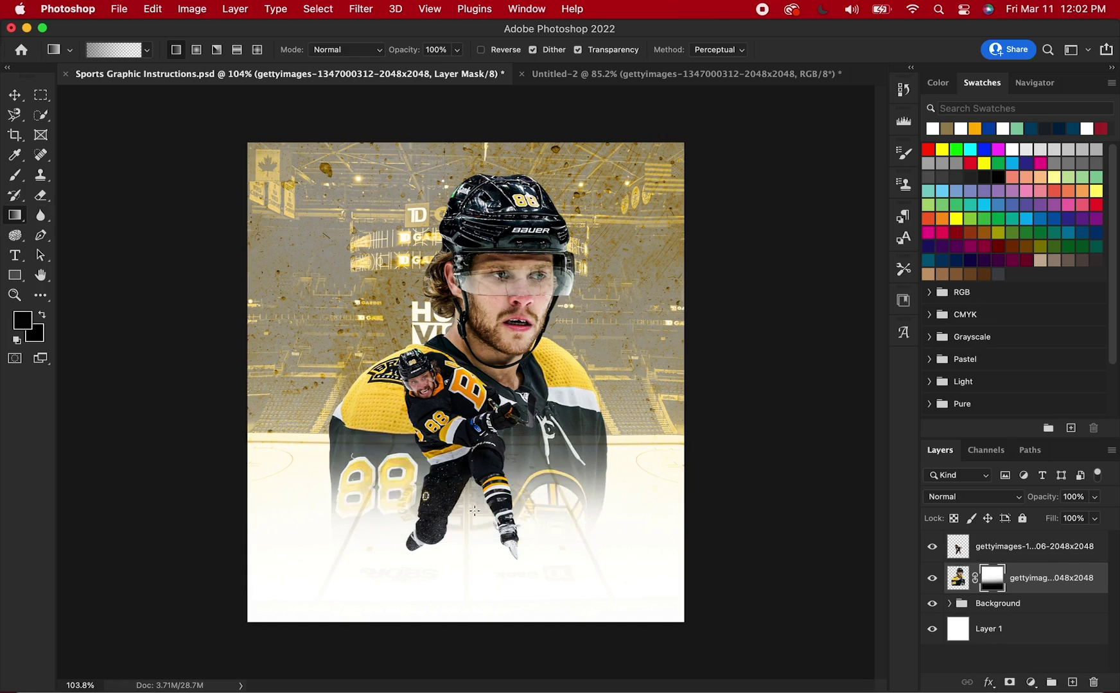
drag(534, 530, 536, 346)
drag(539, 475, 556, 264)
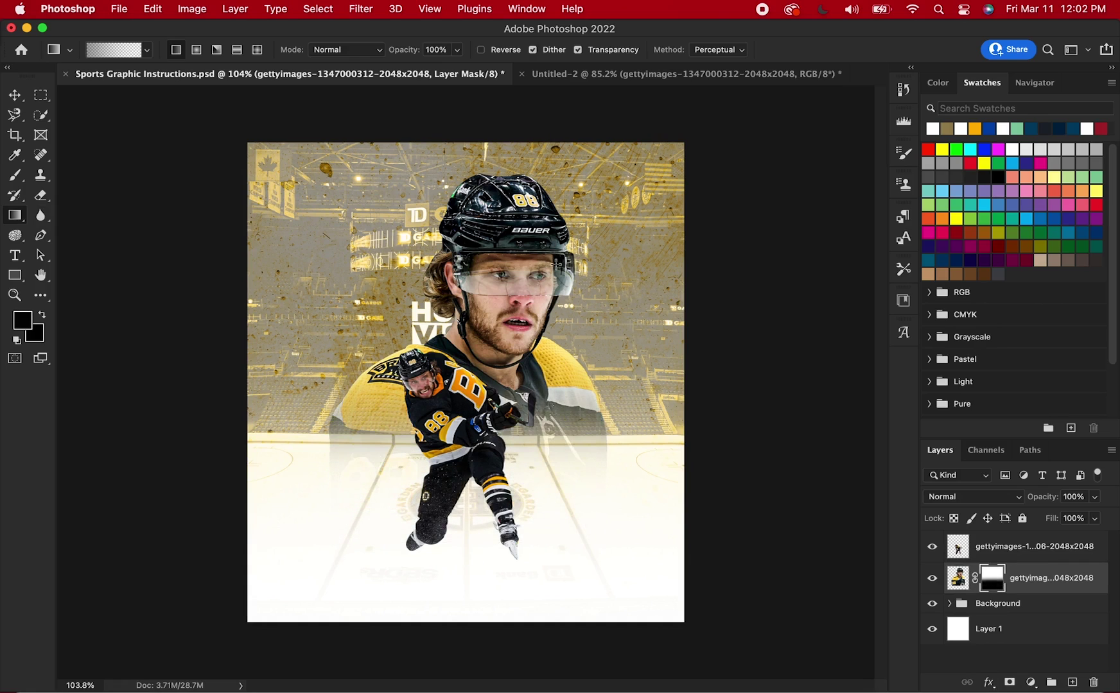
drag(326, 478, 384, 425)
drag(630, 467, 542, 409)
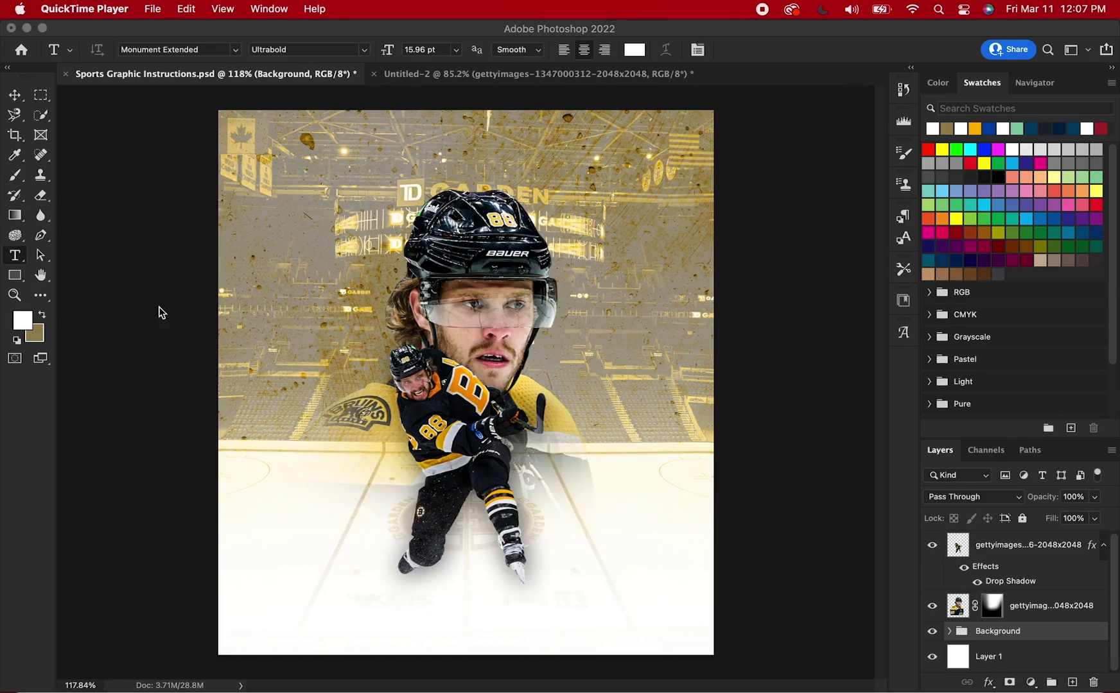
Step: Add the white text "500" in Monument Extended Ultrabold above the Background group, beside the portrait player's helmet
click(115, 283)
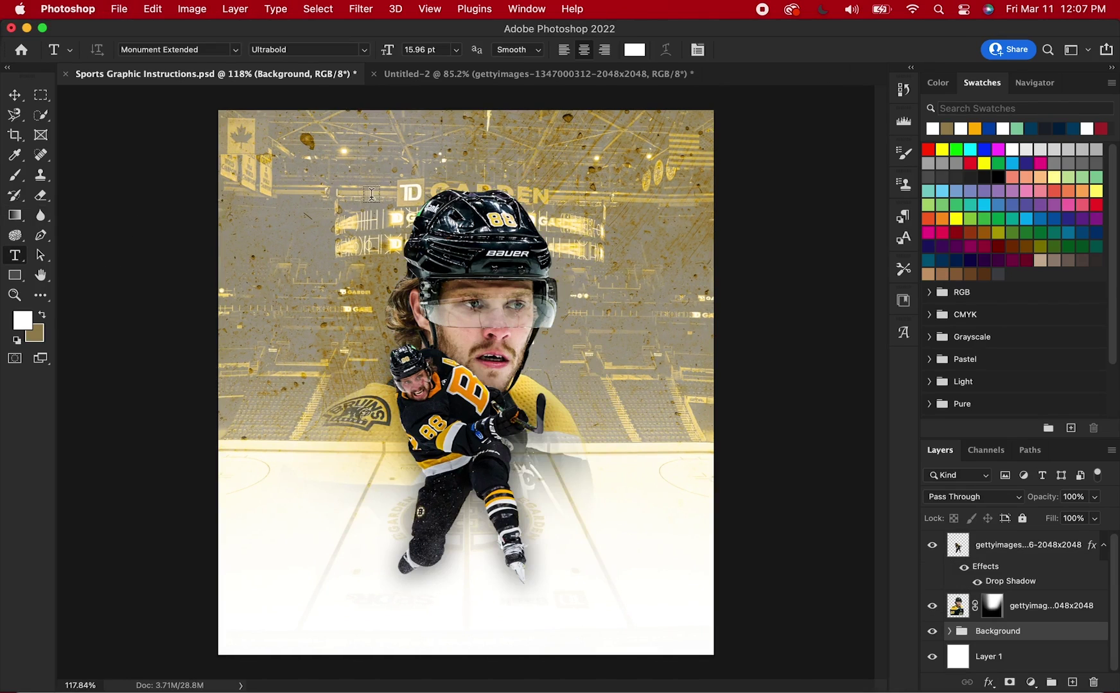
click(328, 195)
text(500)
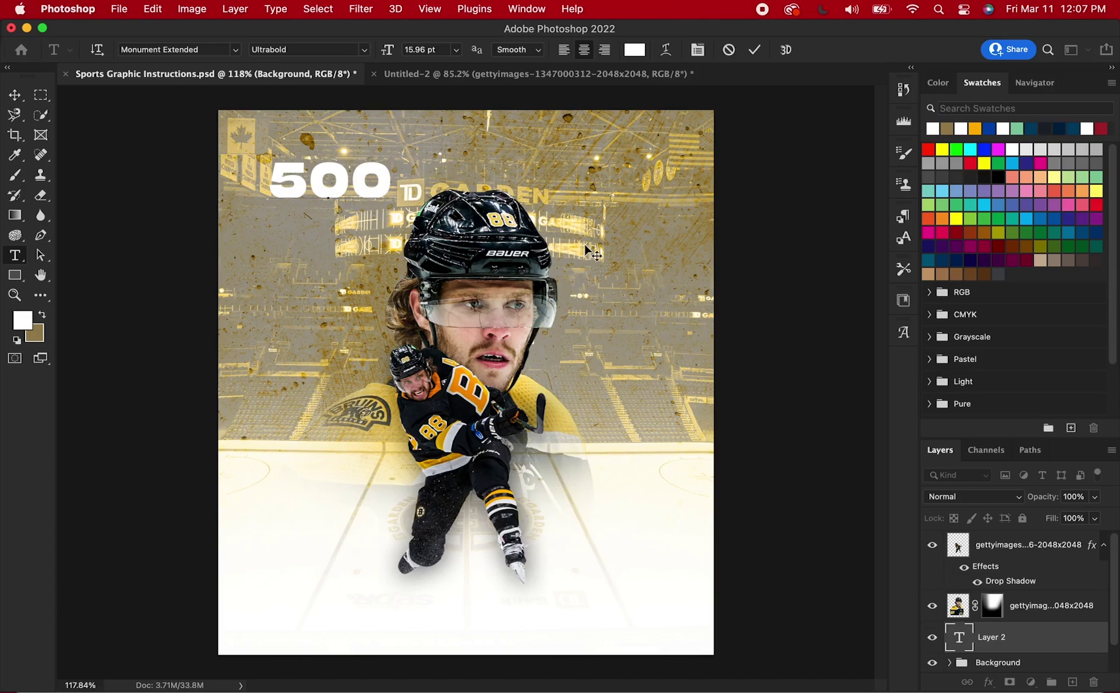
key(super+Return)
Step: Enlarge the "500" text to 56.7 pt and position it across the upper part of the graphic behind the helmet
key(super+t)
drag(395, 186, 714, 185)
drag(597, 180, 576, 213)
key(Return)
key(t)
key(BackSpace)
key(BackSpace)
key(super+Return)
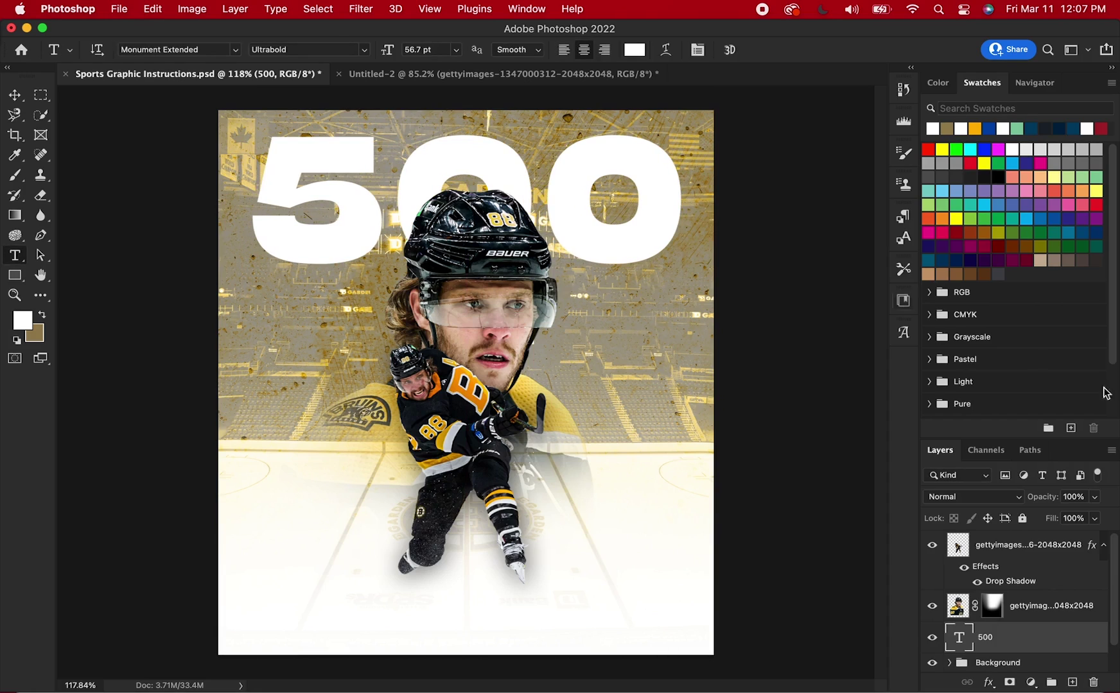
Step: Set the "500" layer's fill to 0% and give it a white 5 px outside stroke
click(1094, 519)
drag(1079, 538, 959, 545)
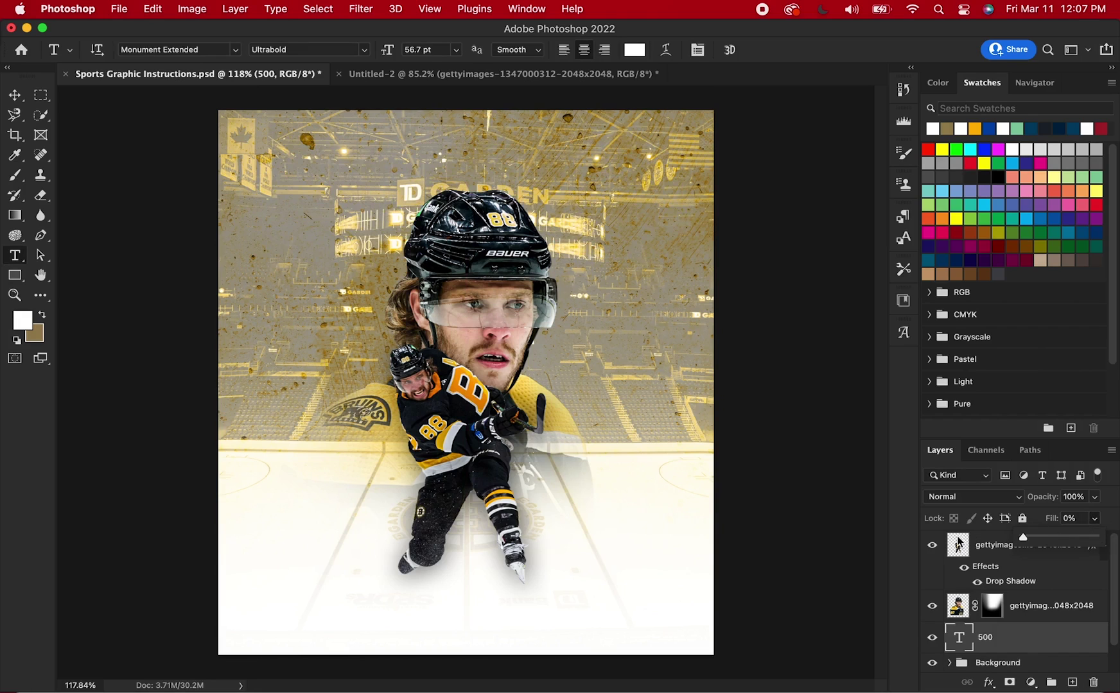
double_click(1028, 640)
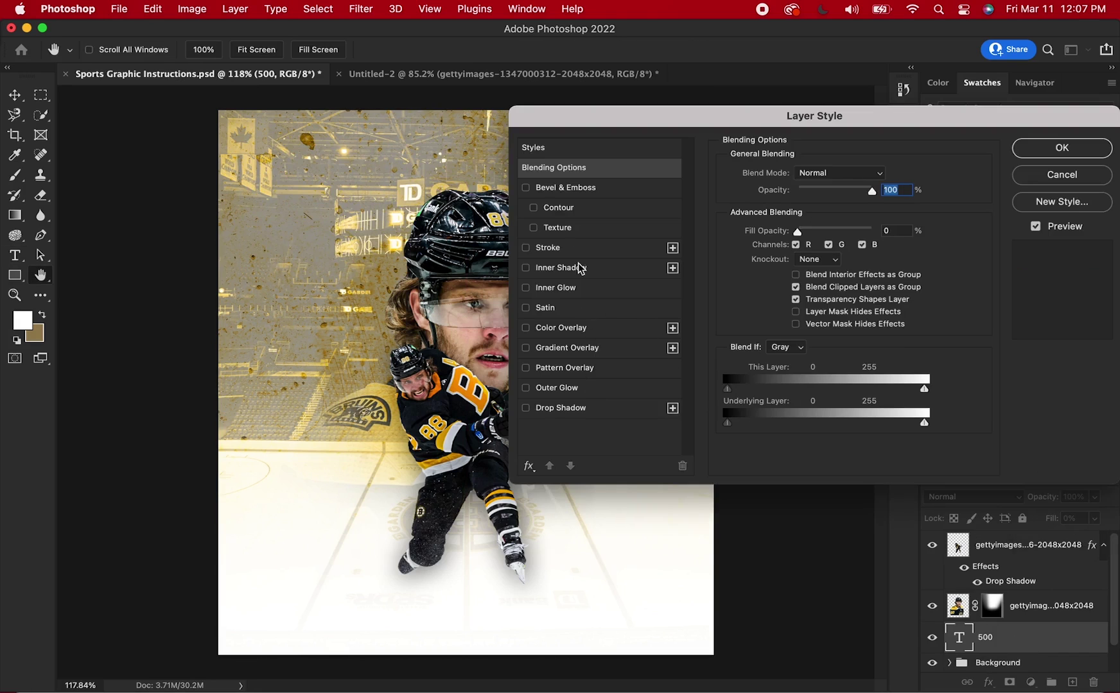
click(559, 248)
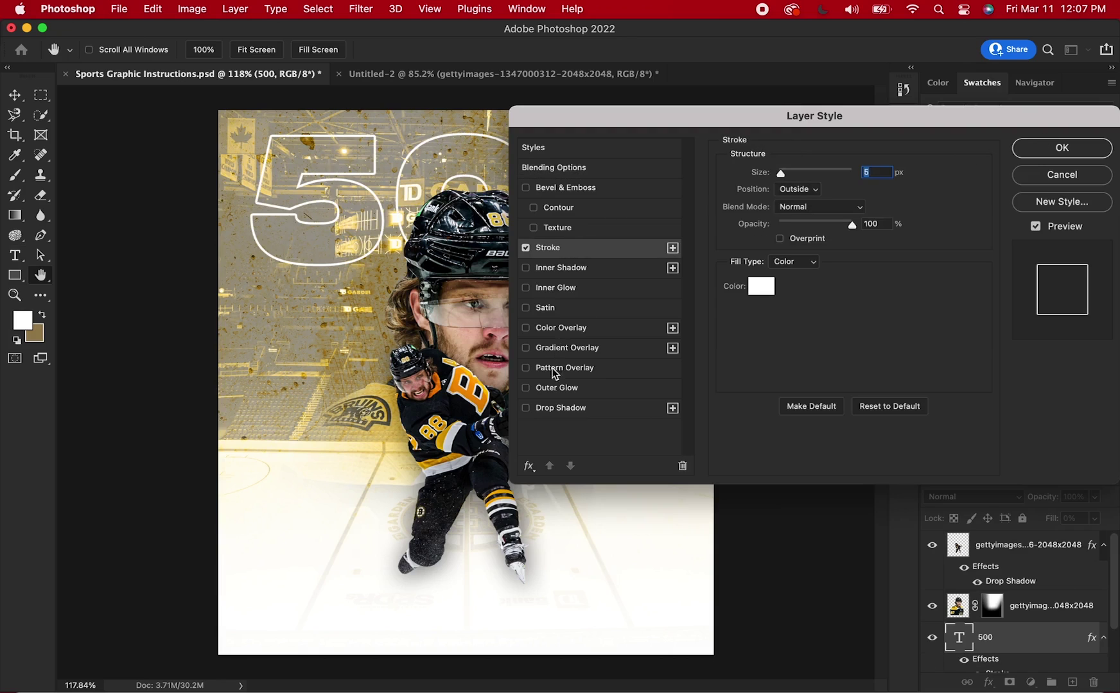
Step: Add a black drop shadow to the "500" text with 46% opacity, 7 px distance, 28% spread and 68 px size
click(525, 408)
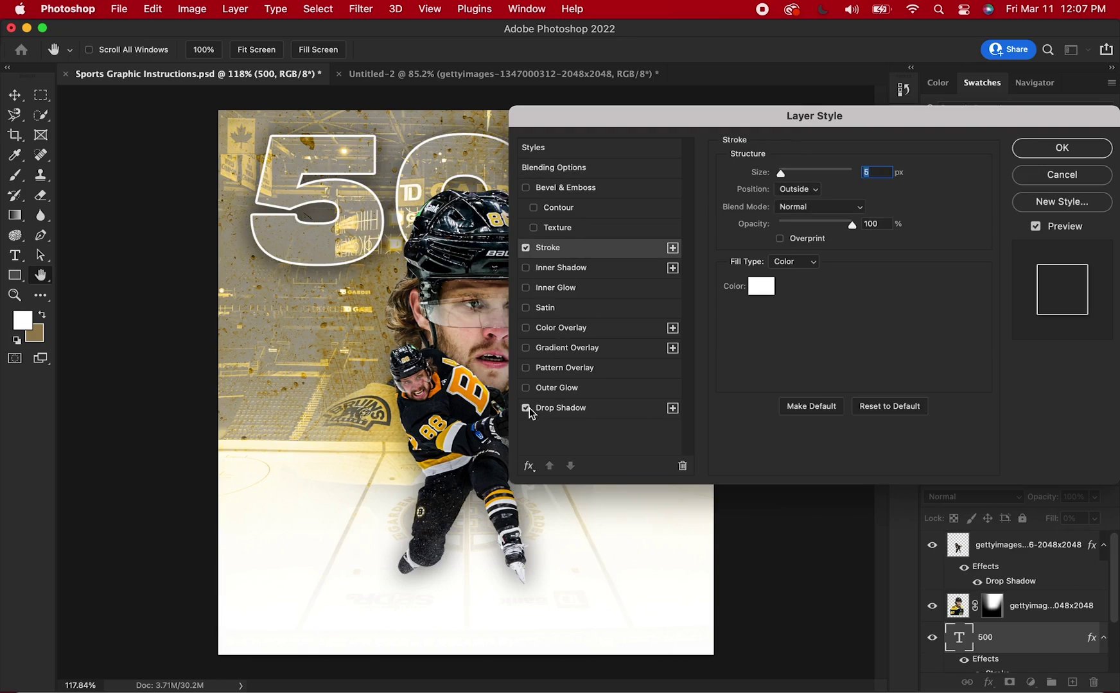
drag(796, 125, 768, 269)
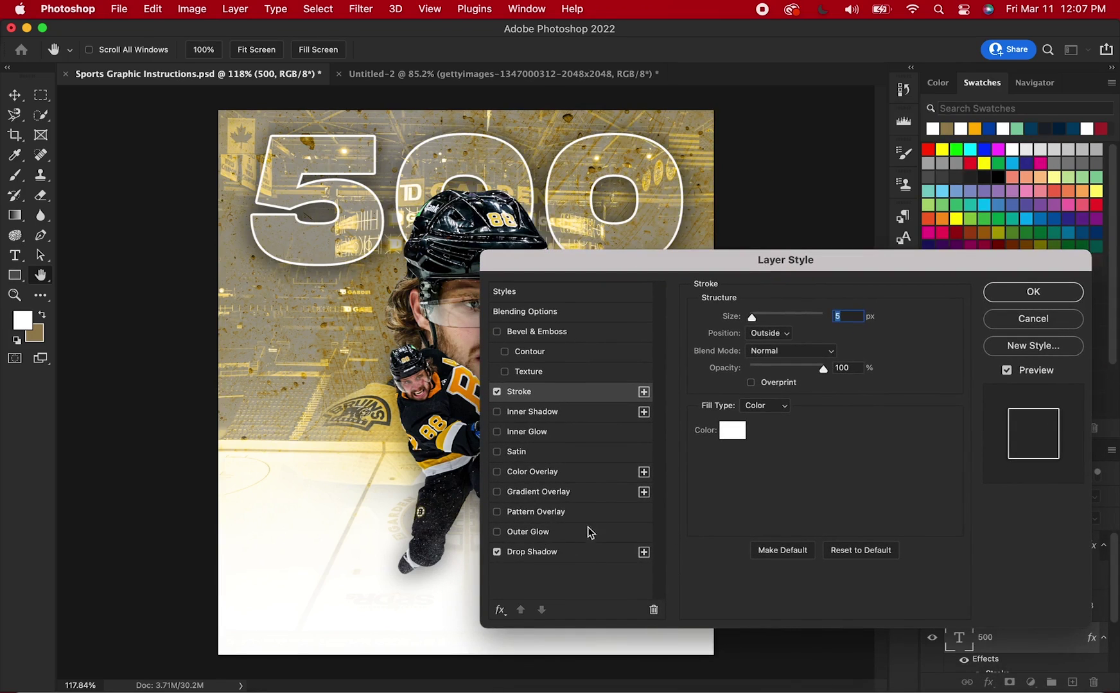
click(593, 552)
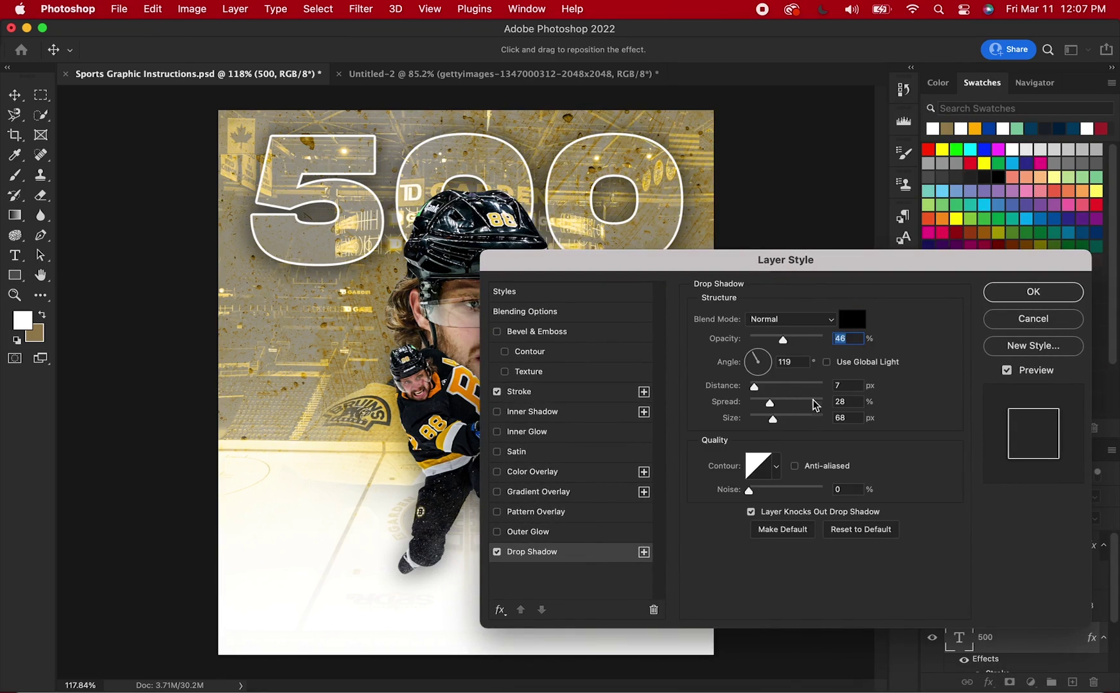
click(1029, 290)
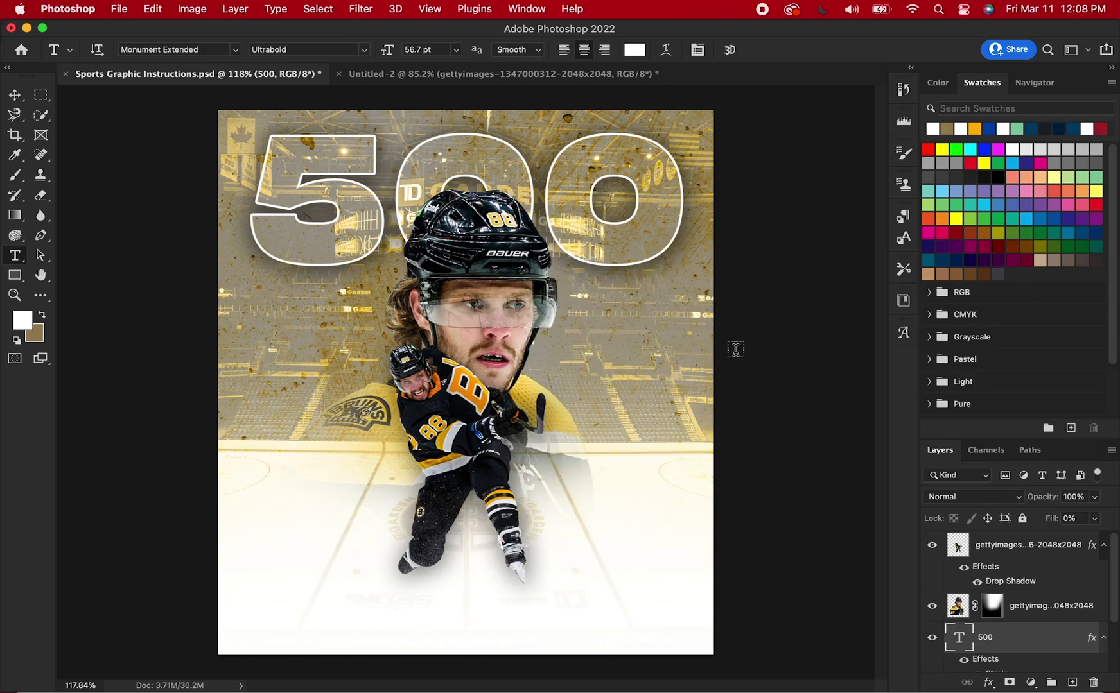
Step: Add the black text "CAREER POINTS" in Monument Extended Ultrabold on the white area below the skating player
click(408, 628)
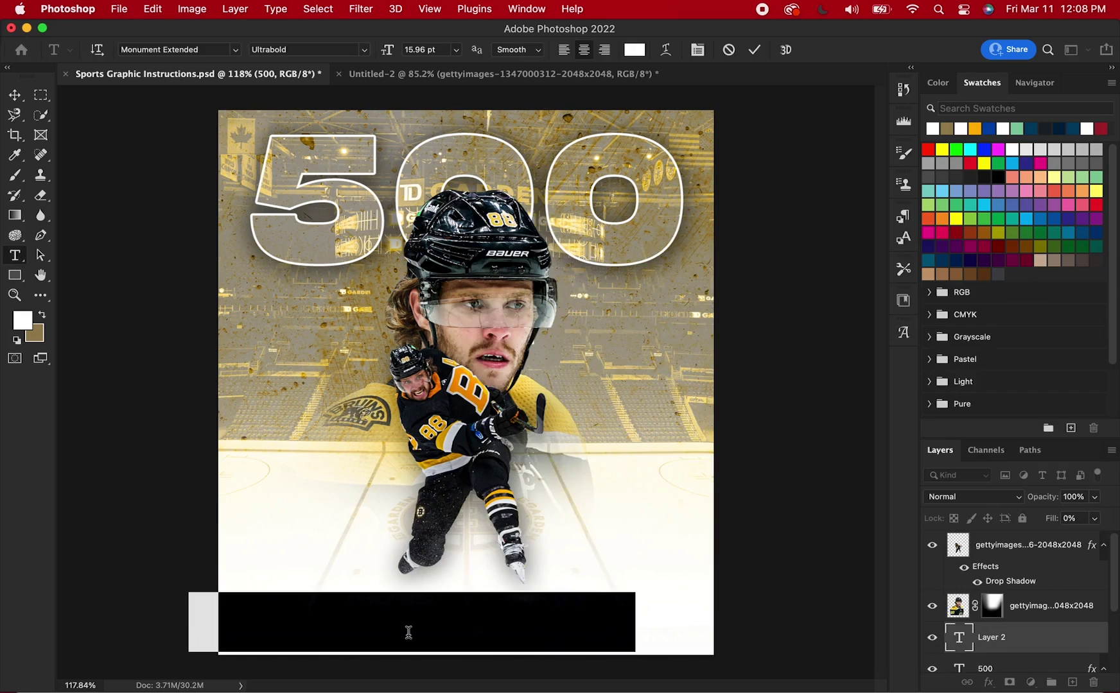
text(CAR)
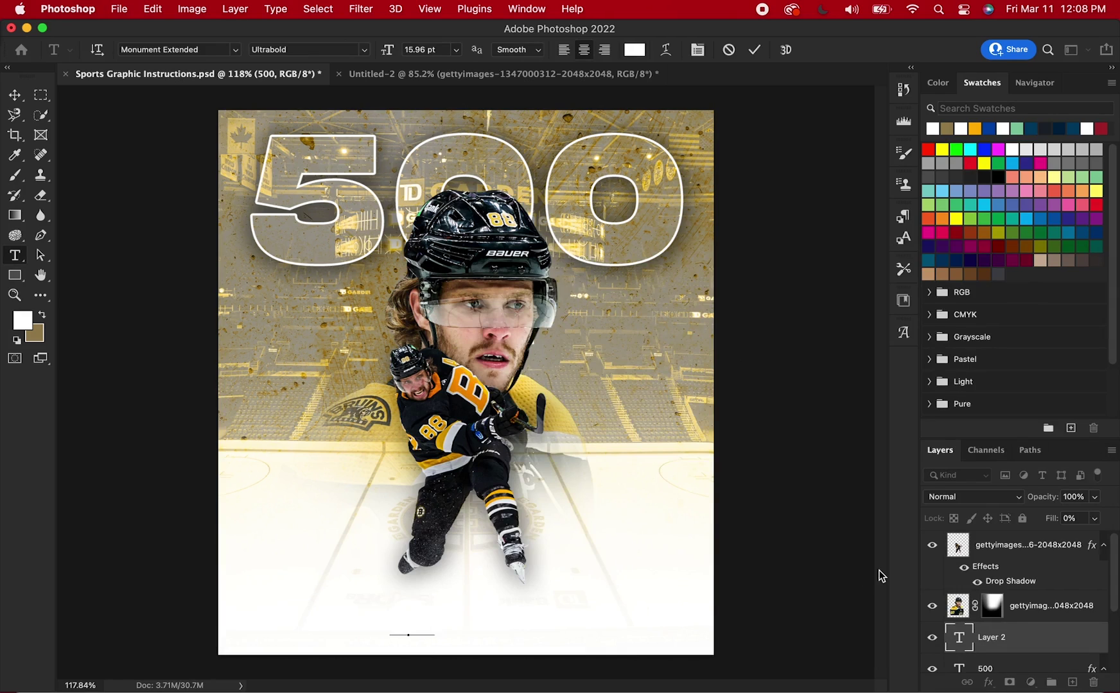
text(EER)
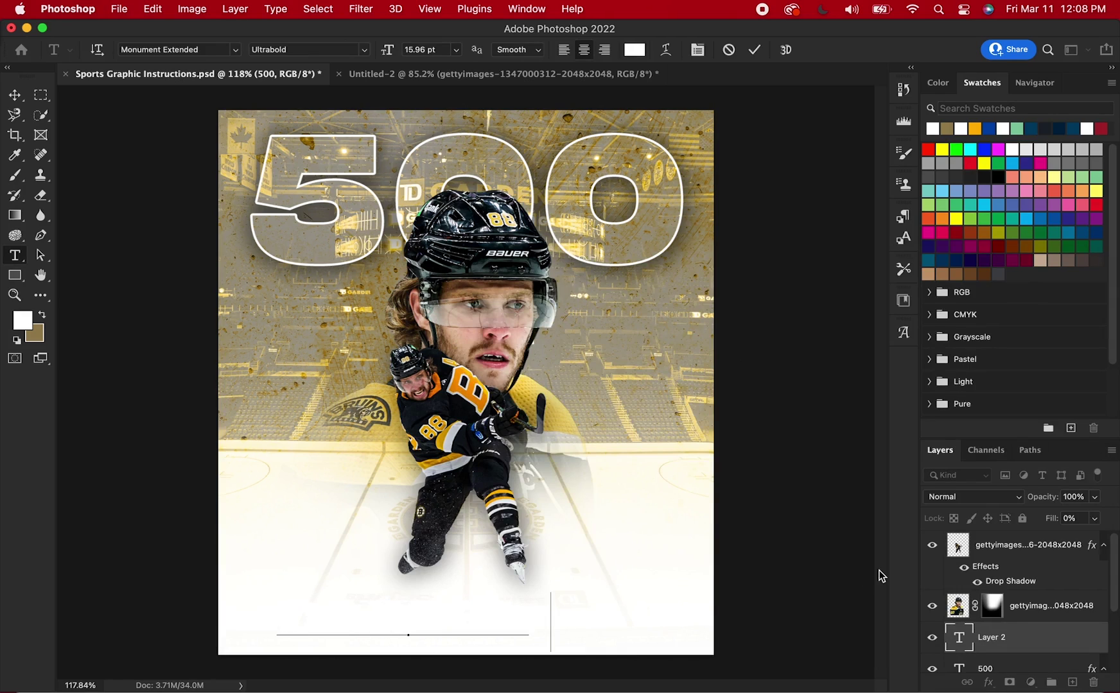
text( GOALS)
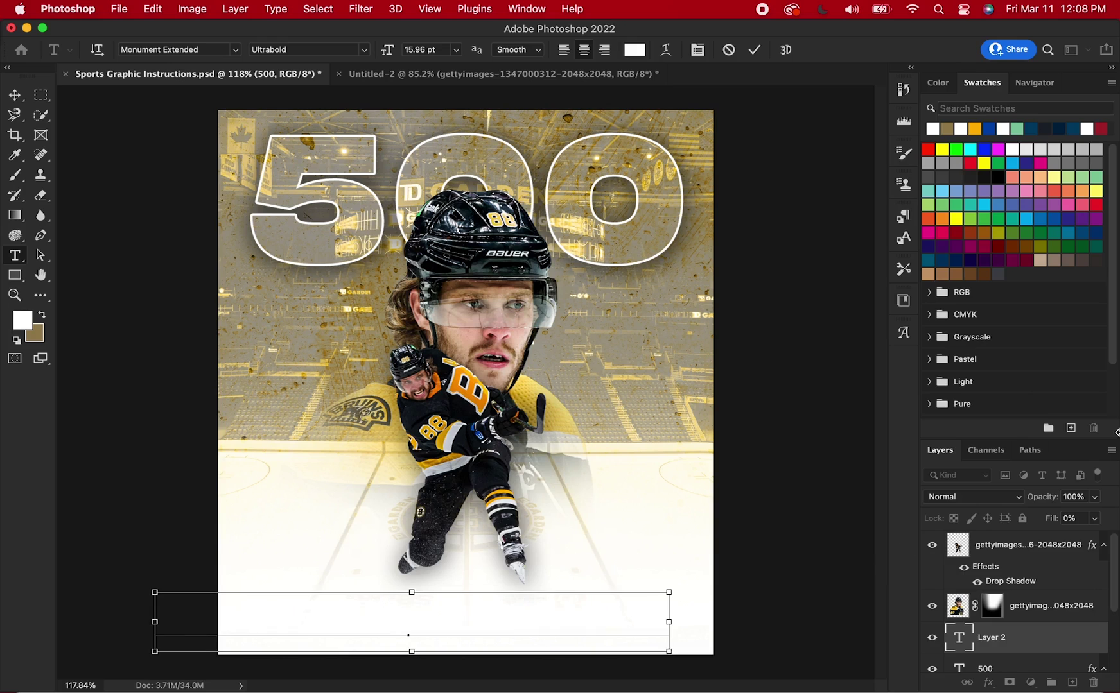
key(super+a)
click(997, 176)
key(super+Return)
Step: Scale down the "CAREER POINTS" text and center it near the bottom of the graphic beneath the skates
key(super+t)
drag(411, 593, 491, 621)
key(Return)
key(super+t)
key(Down)
key(Down)
key(Down)
key(Down)
key(Down)
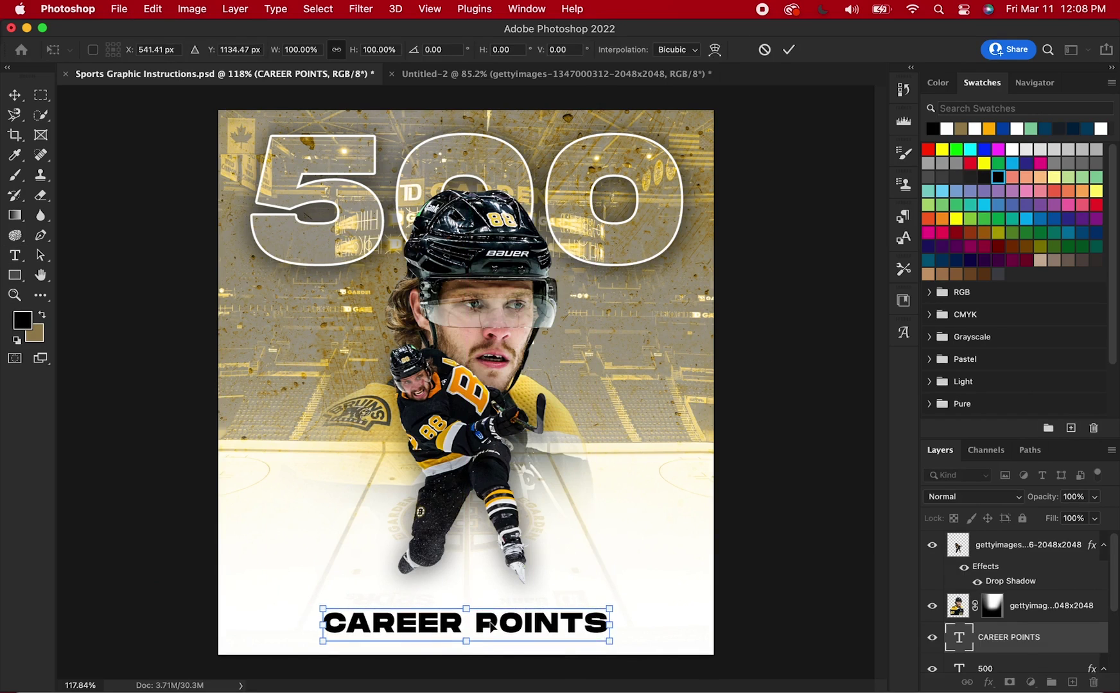
key(Return)
Step: Duplicate the skating player layer, move the copy up and flip it vertically
click(1014, 554)
key(super+c)
key(super+v)
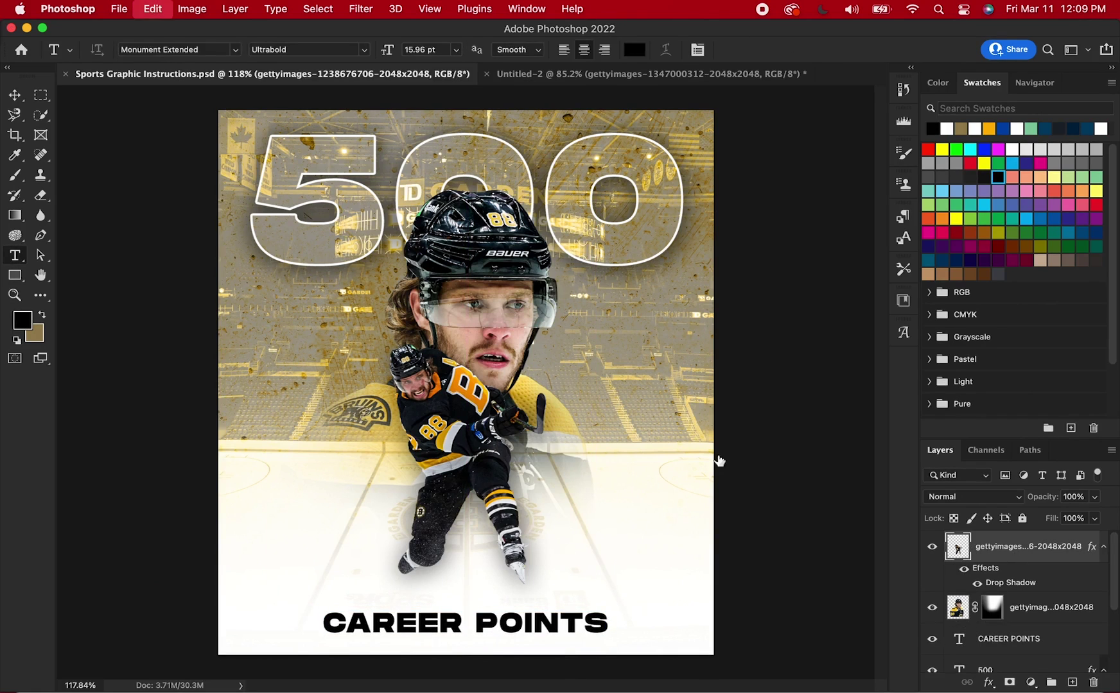
drag(497, 461, 491, 380)
key(super+t)
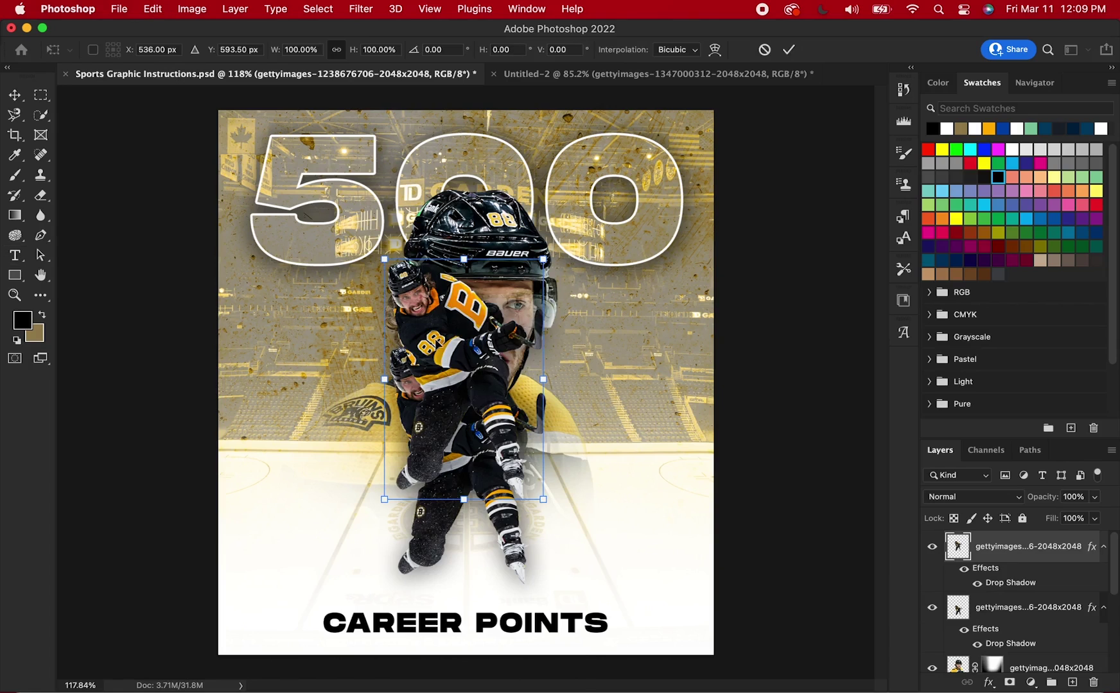
right_click(437, 342)
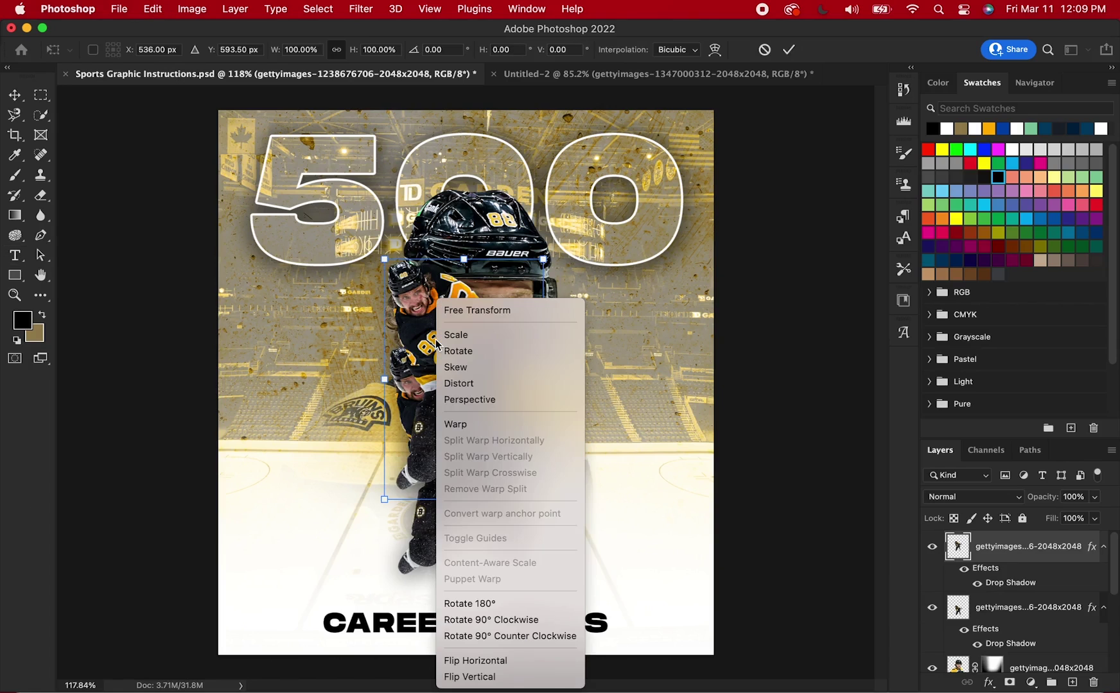
click(492, 677)
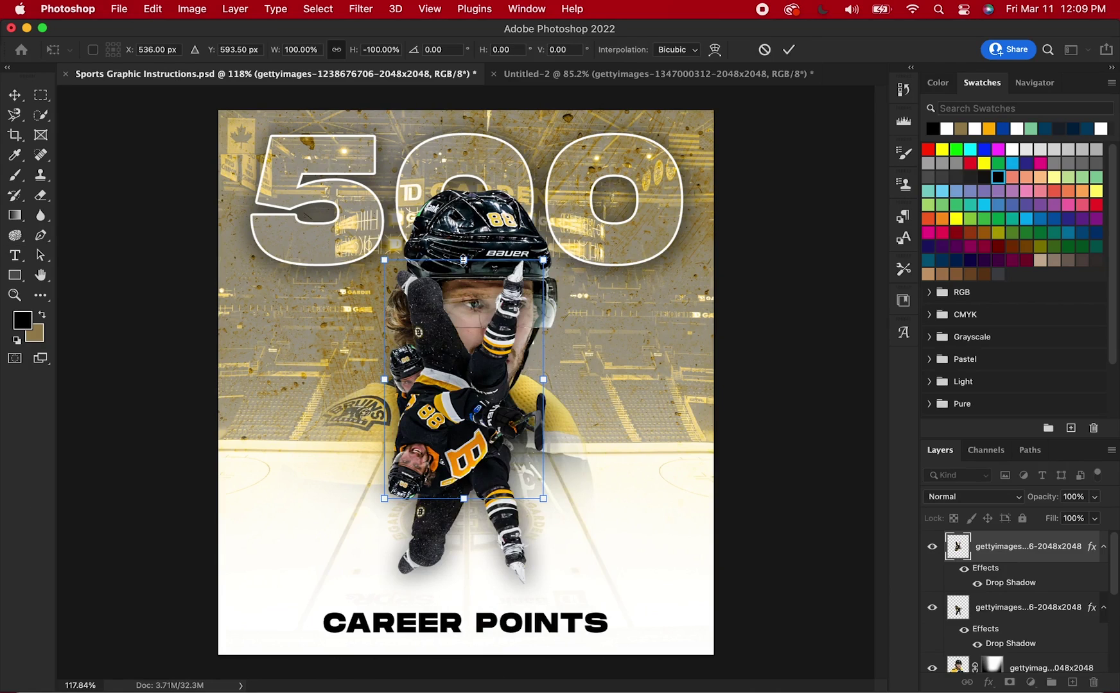
Step: Squash the flipped player copy to about 15% height, slant it with a Perspective transform and place it under the skates
drag(463, 260, 471, 466)
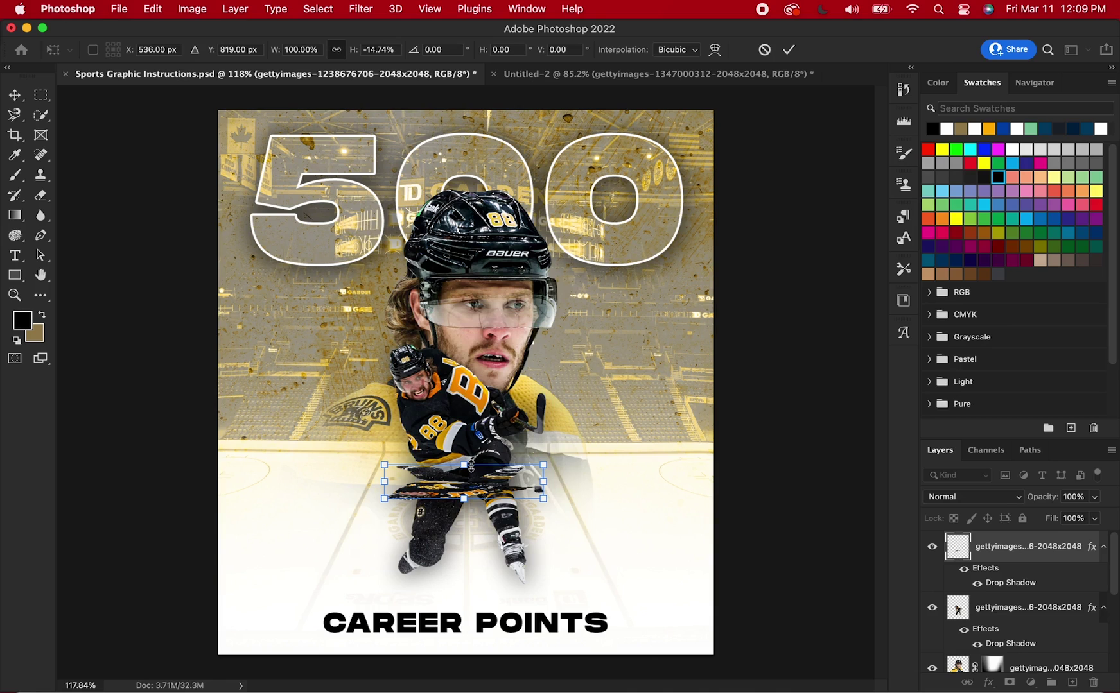
right_click(460, 488)
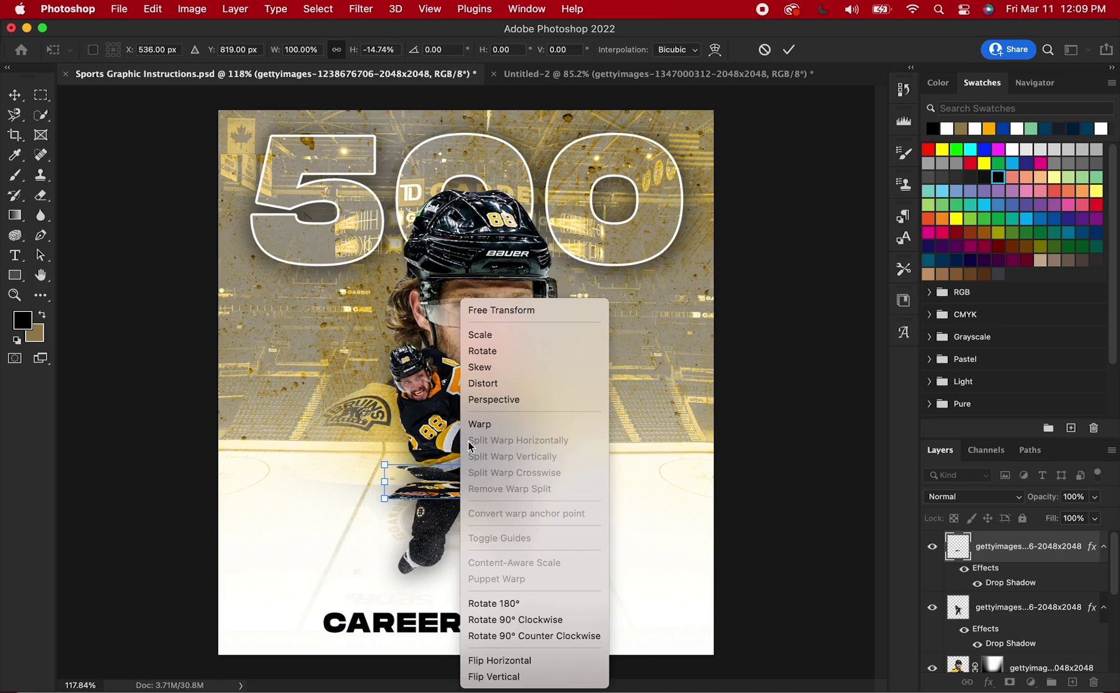
click(488, 398)
drag(464, 500, 502, 615)
key(Return)
key(super+t)
key(Return)
Step: Move the flattened copy's layer below the skating player layer and rename it "shadow"
key(t)
drag(997, 565, 1014, 648)
double_click(1005, 607)
text(shadow)
key(Return)
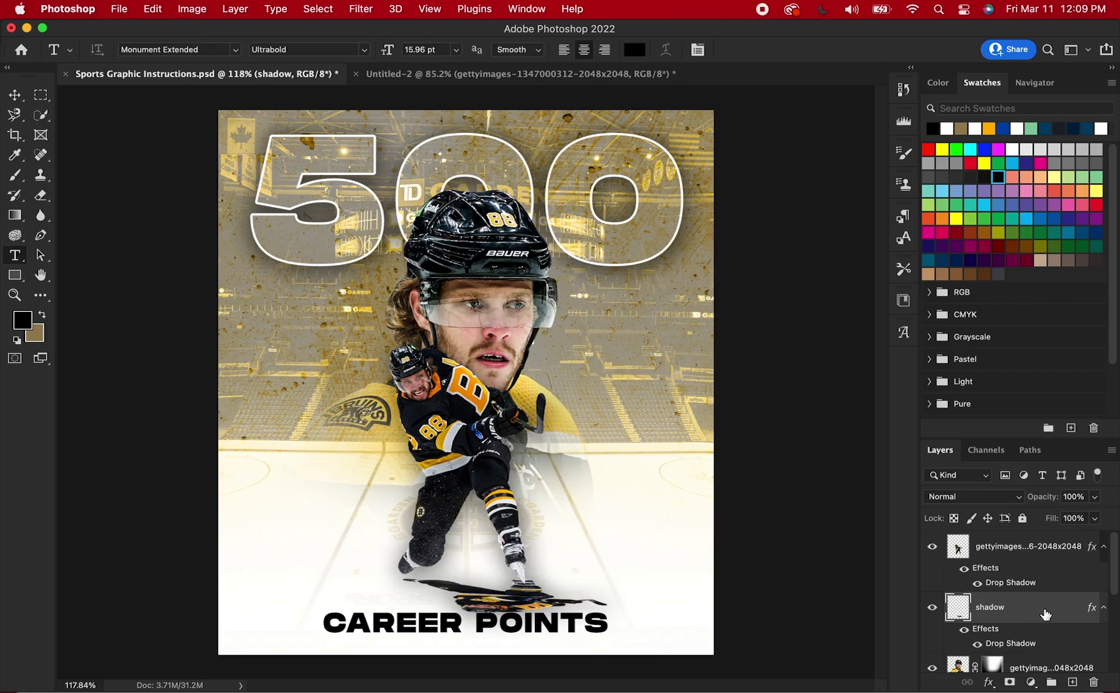
Step: Add a black (000000) Color Overlay at 80% opacity to the "shadow" layer
double_click(1046, 614)
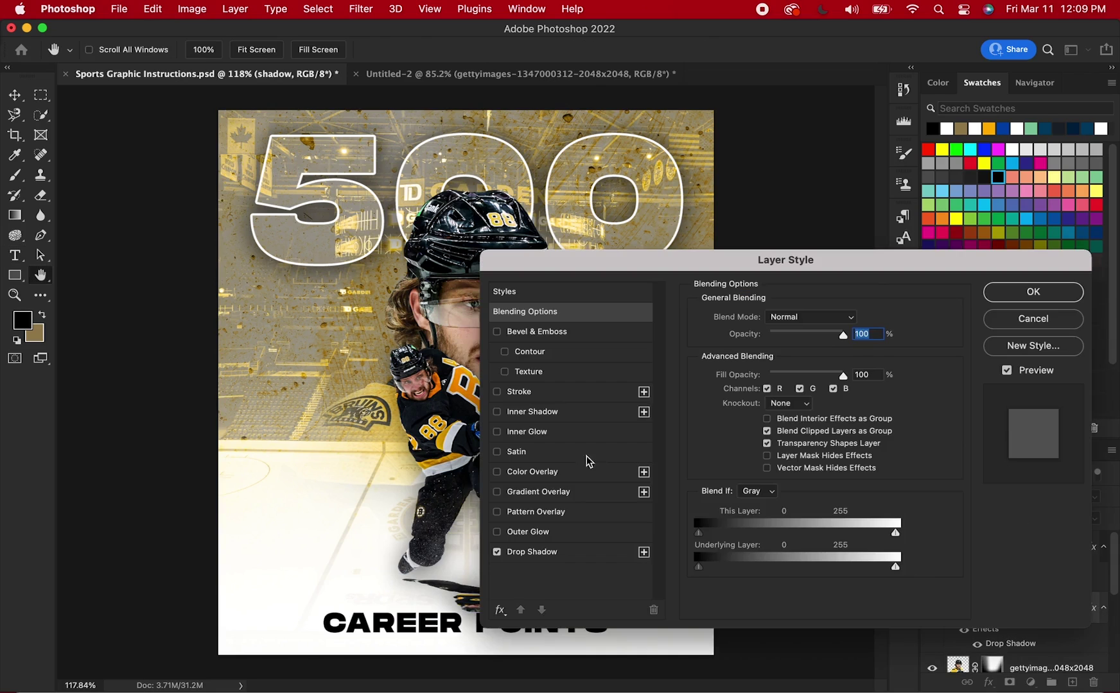
click(497, 472)
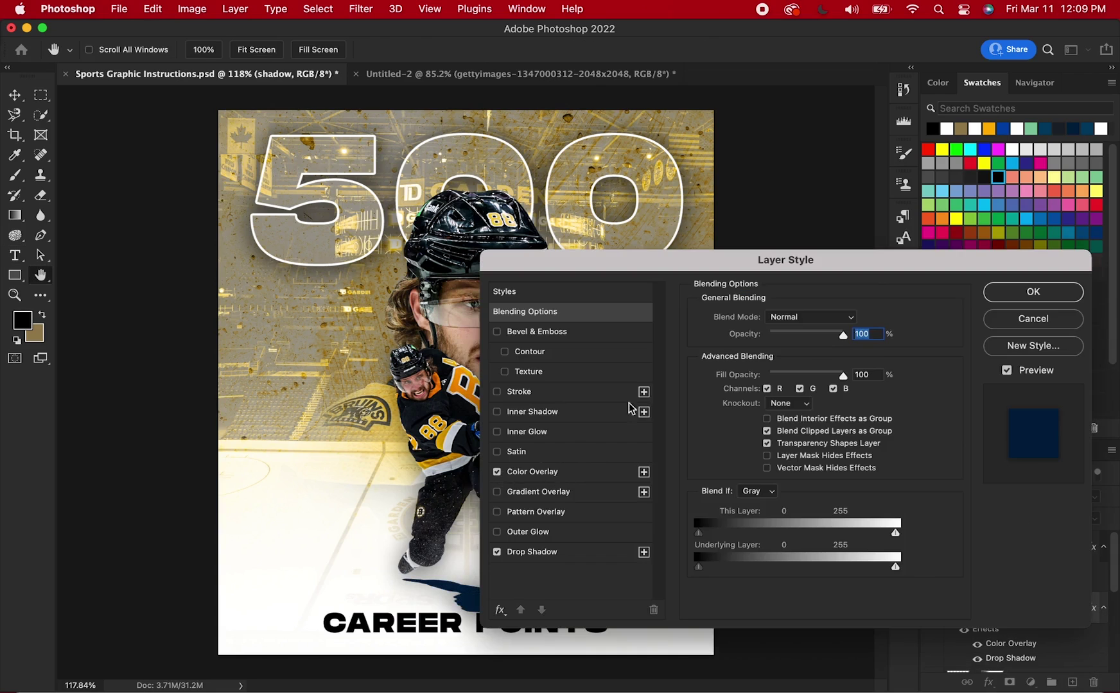
click(544, 473)
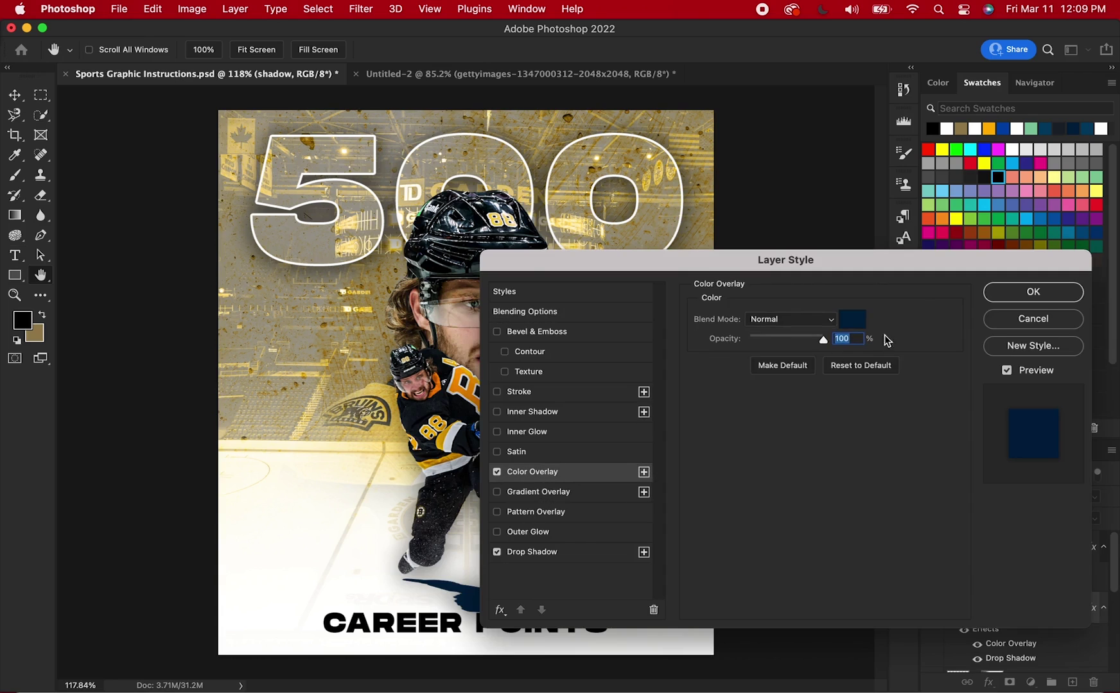
click(851, 318)
text(000000)
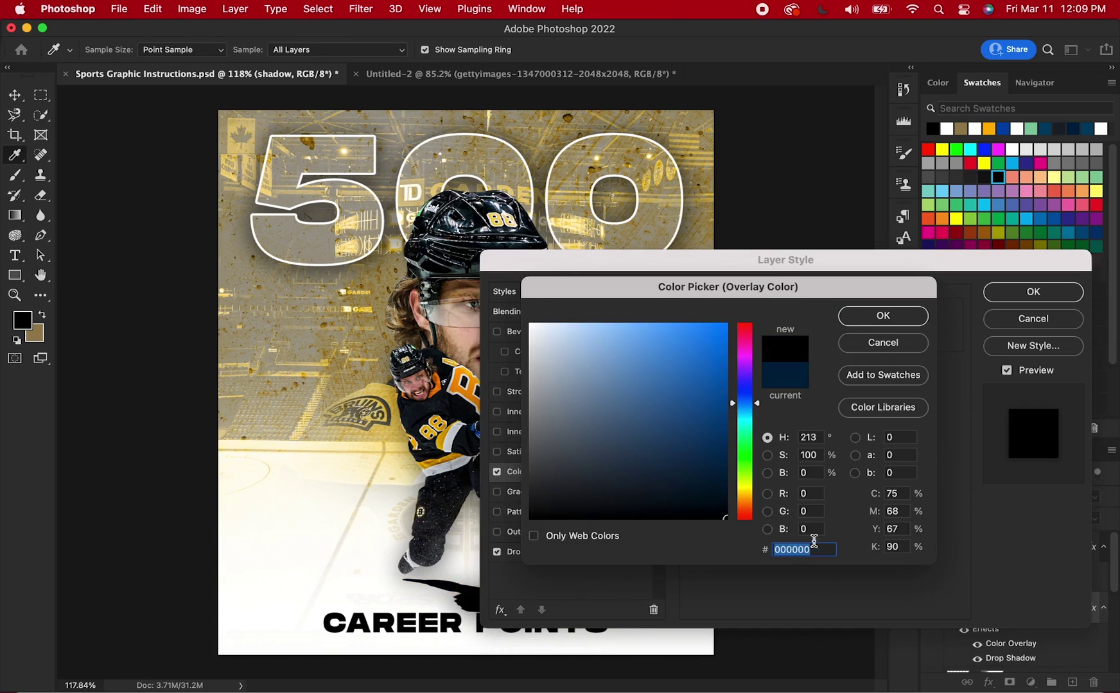
click(883, 316)
drag(818, 340, 810, 341)
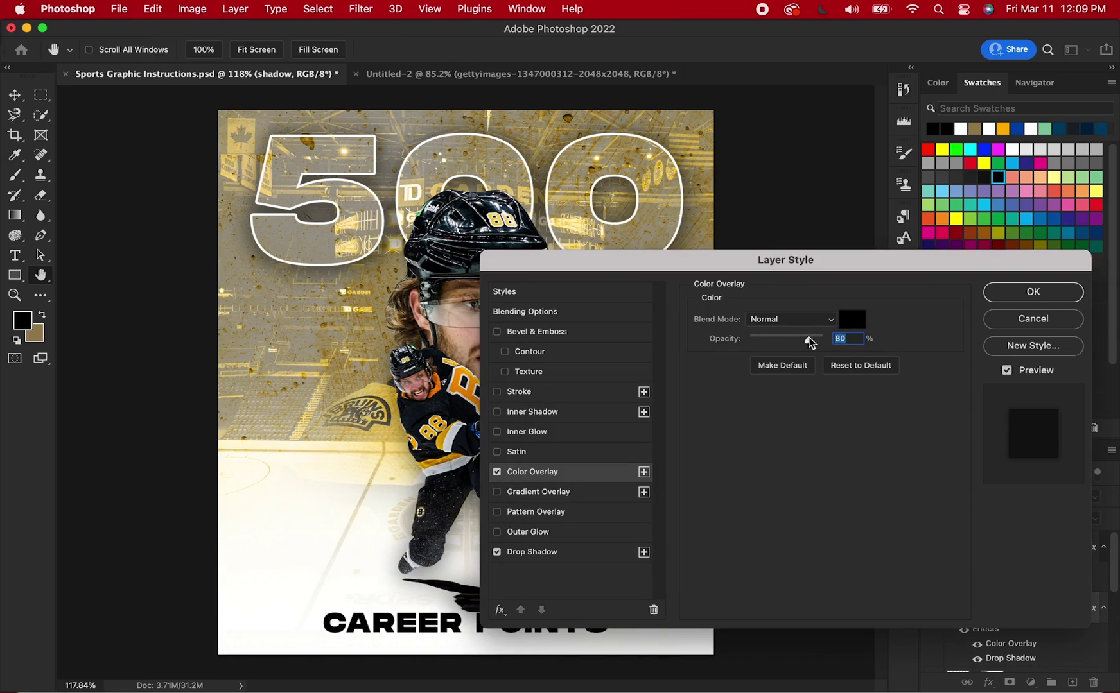
click(1027, 293)
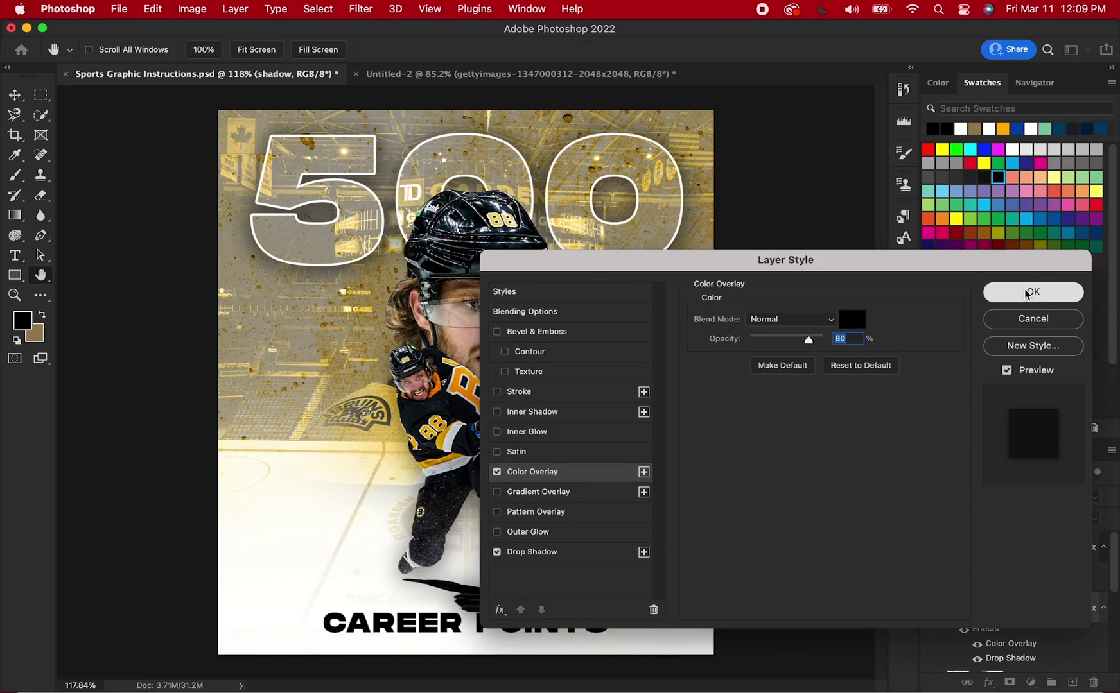
Step: Apply a 6.4 pixel Gaussian Blur to the "shadow" layer and lower its layer opacity
key(t)
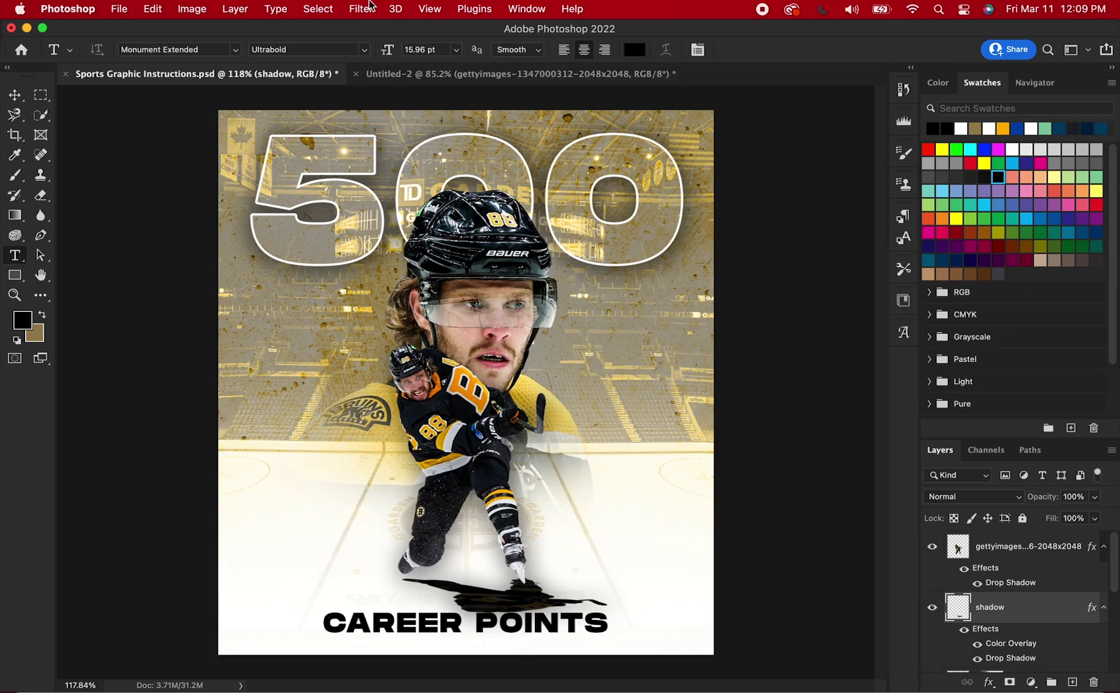
click(361, 9)
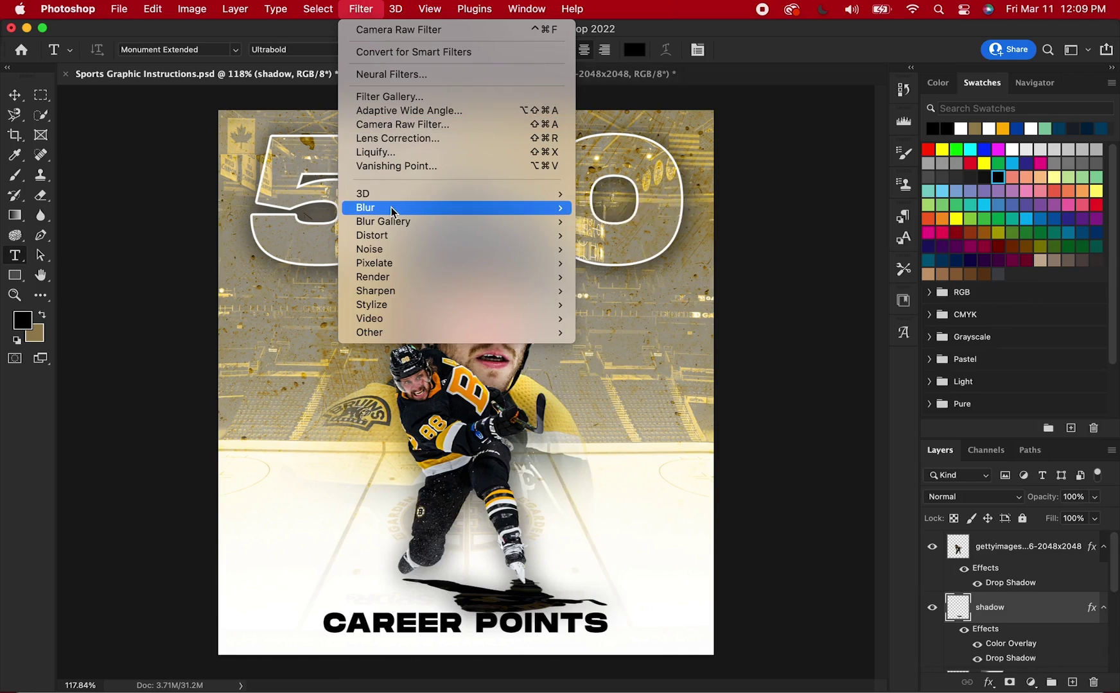
mouse_move(392, 208)
click(619, 265)
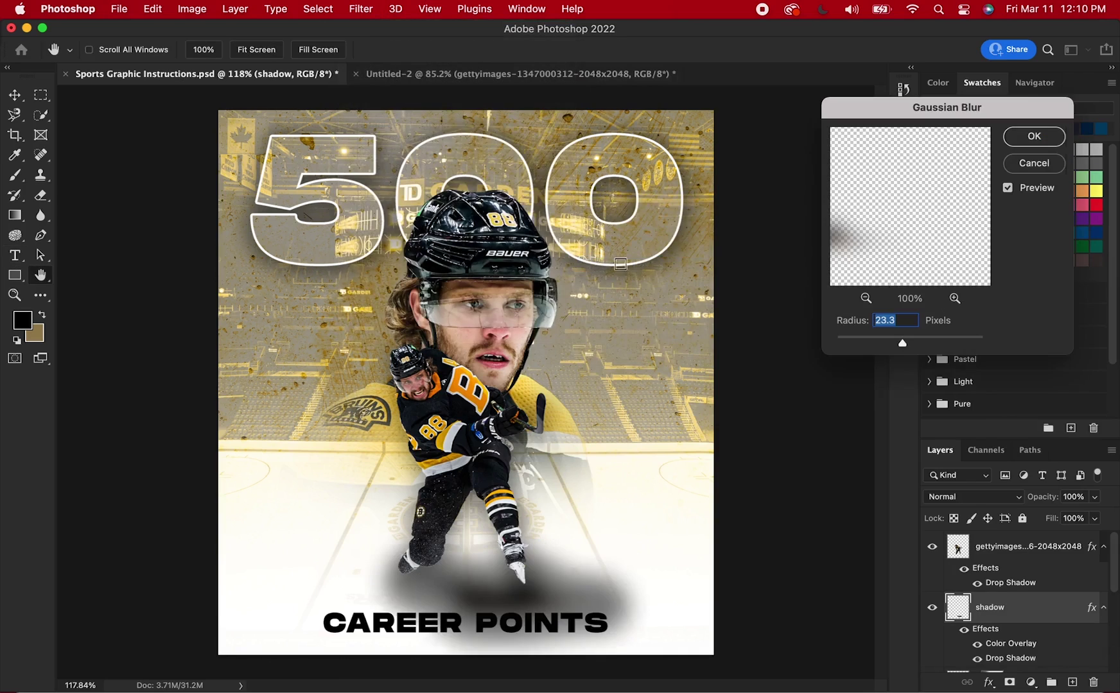
drag(886, 343, 884, 343)
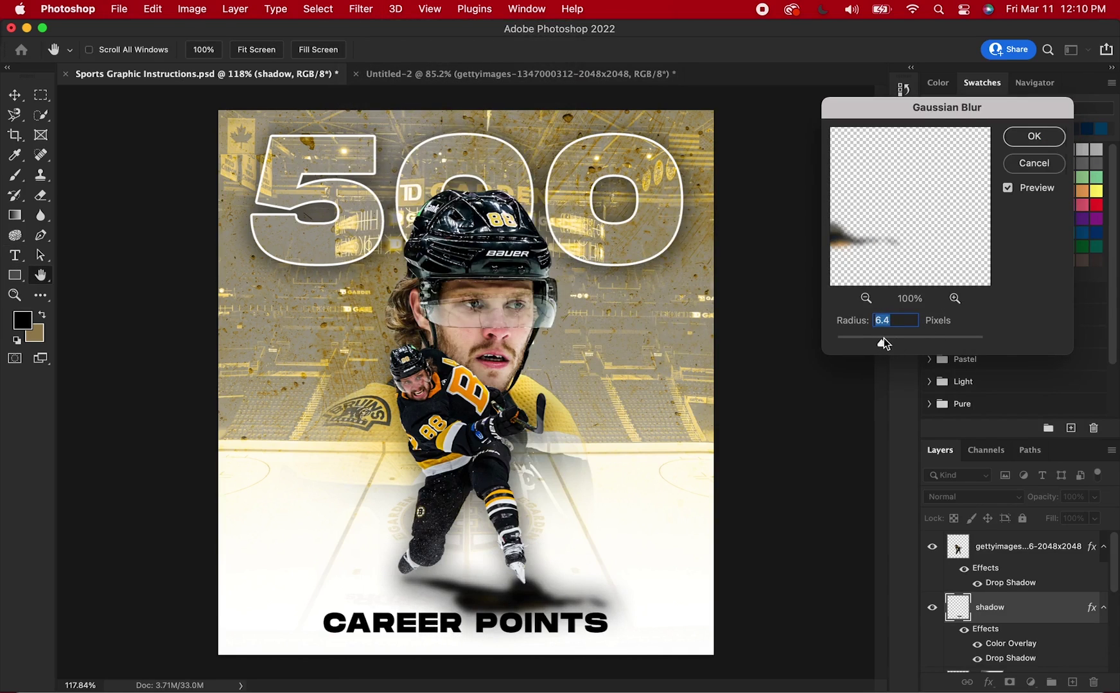
click(1034, 137)
click(1095, 498)
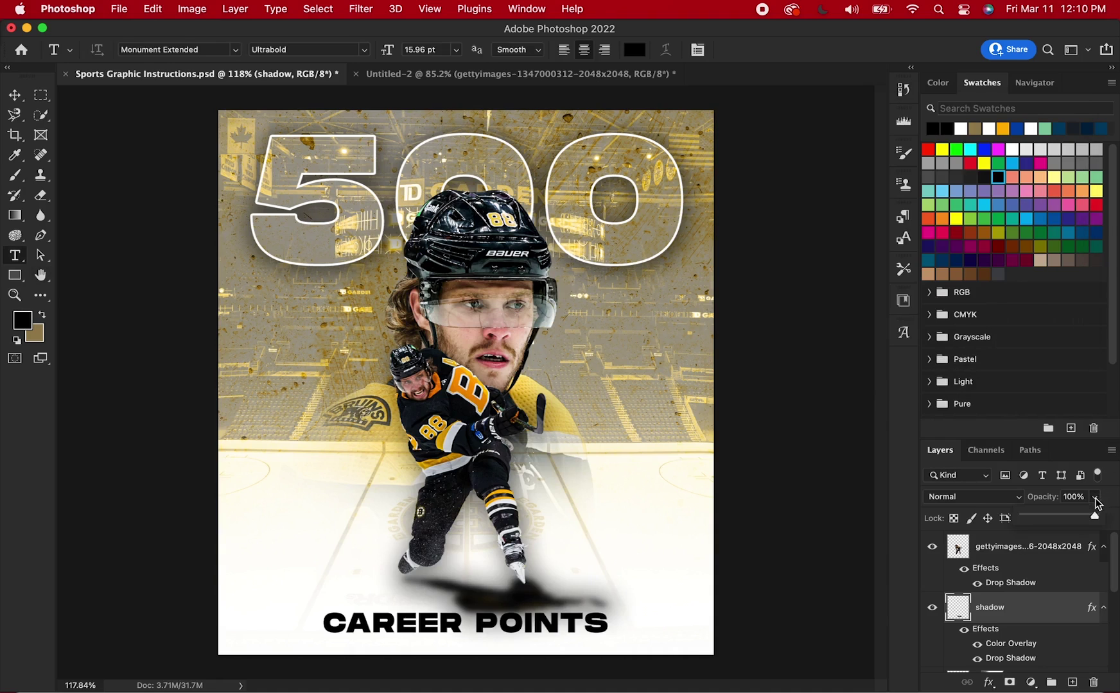
drag(1082, 517, 1049, 519)
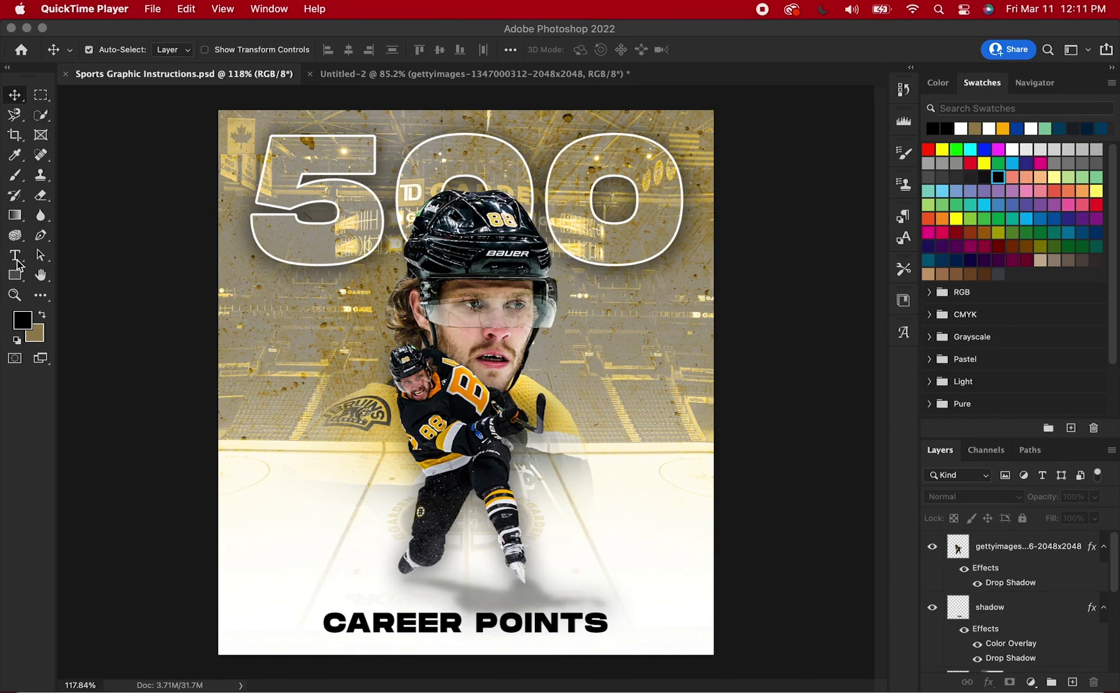
Step: Add a new text layer reading "DAVID PASTRNAK" in black on the upper arena background beside the portrait
click(16, 257)
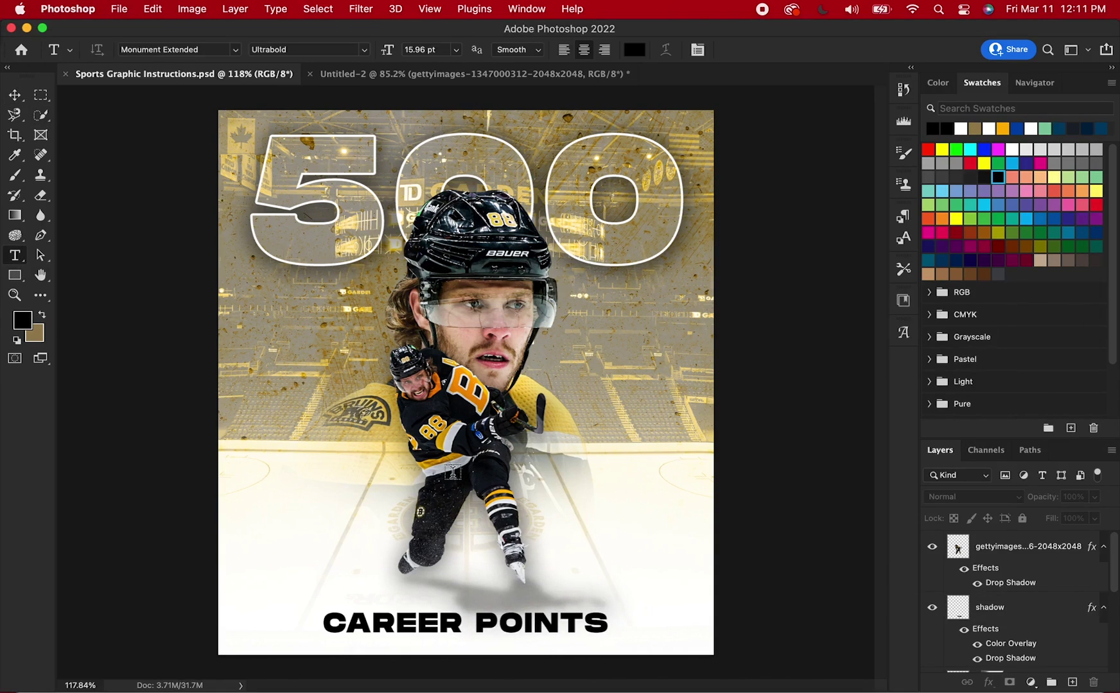
click(291, 333)
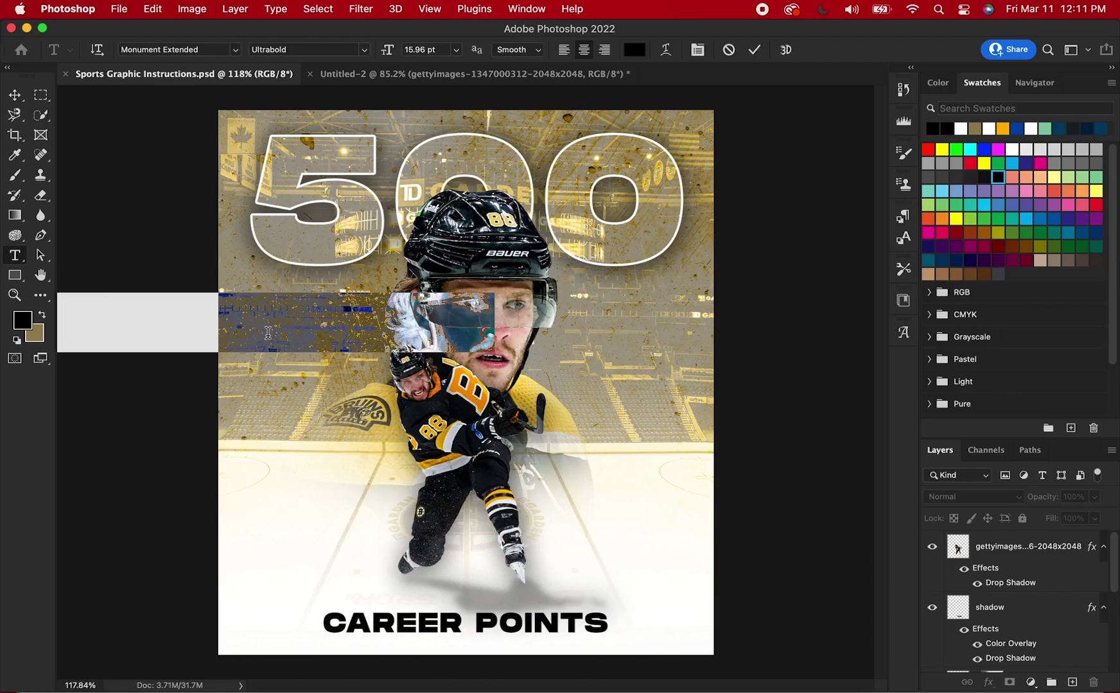
text(DAVI)
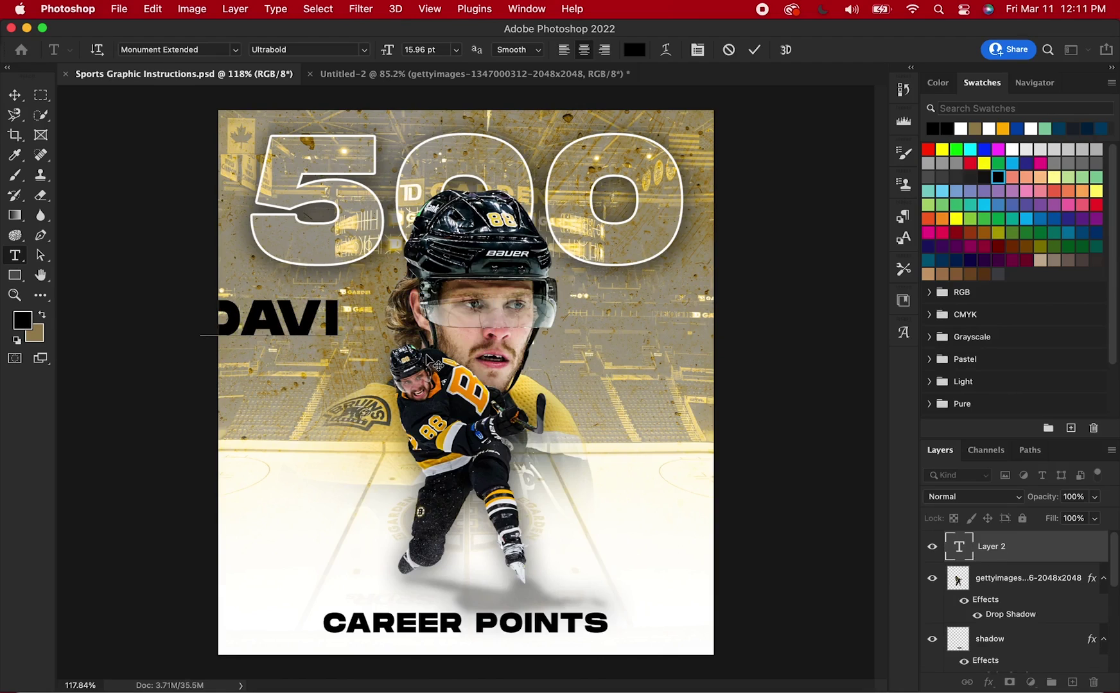
text(D PASTRNAK)
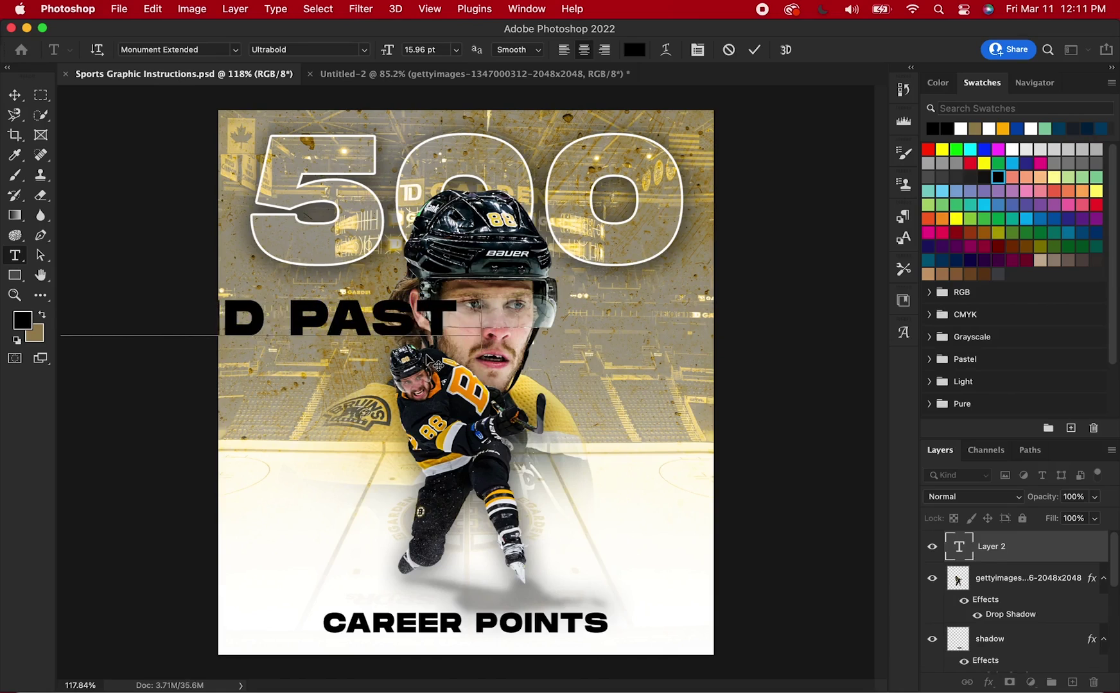
Step: Set the player name text in Maddison Signature DEMO, oblique DEMO style, and turn off All Caps
key(super+a)
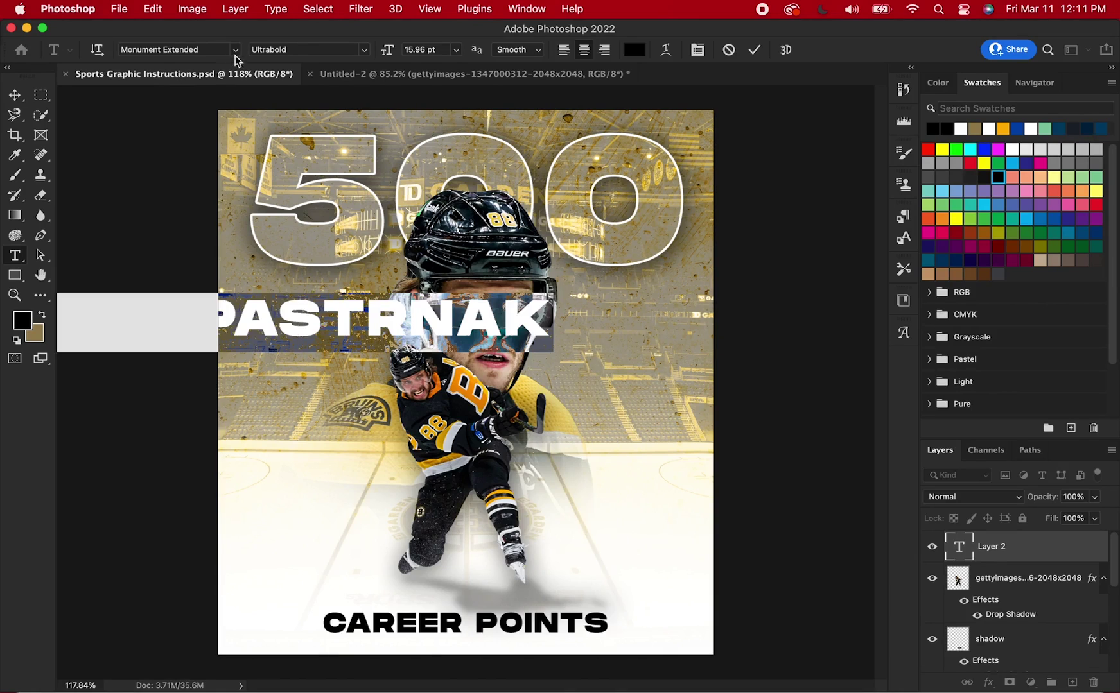
click(234, 50)
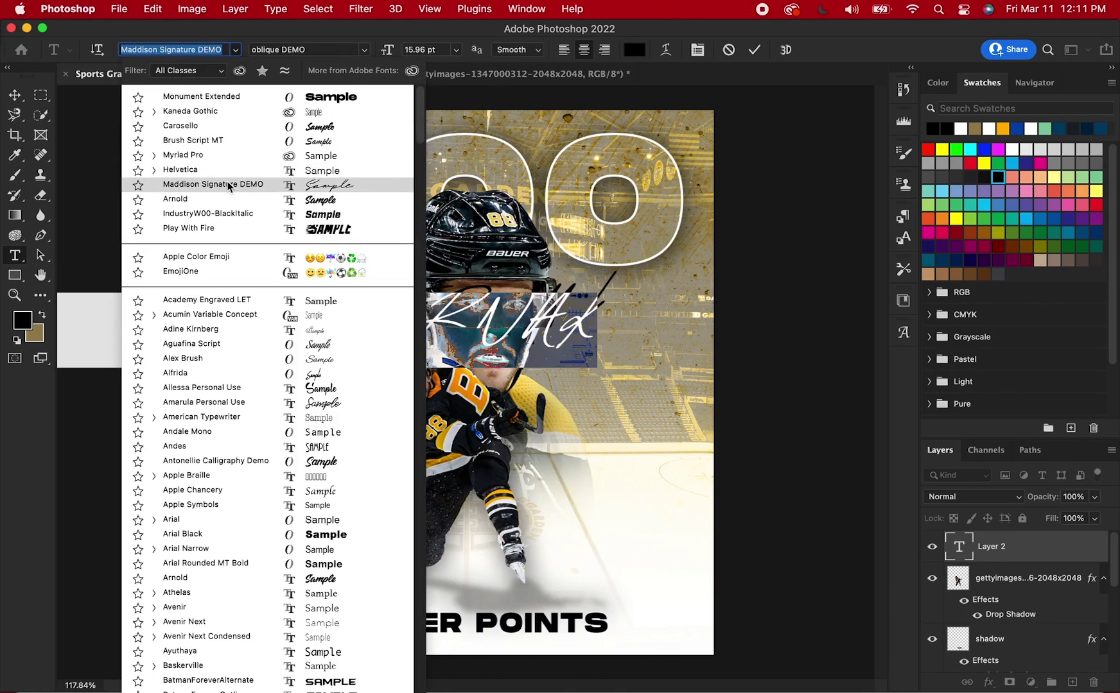
click(228, 184)
key(super+t)
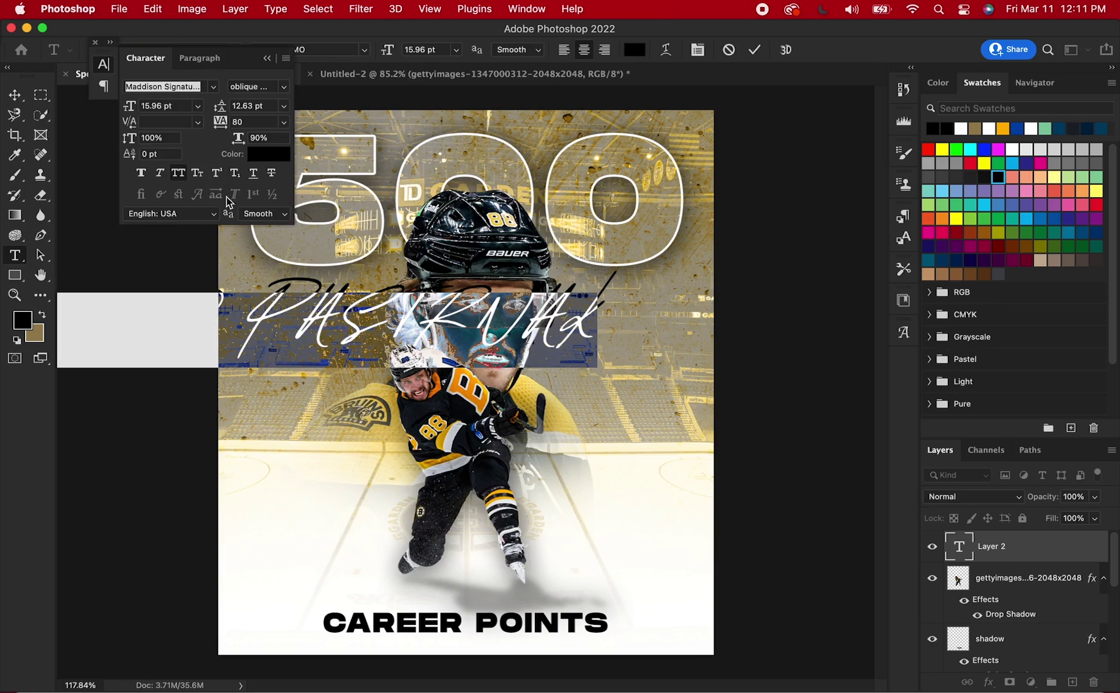
click(180, 175)
click(268, 59)
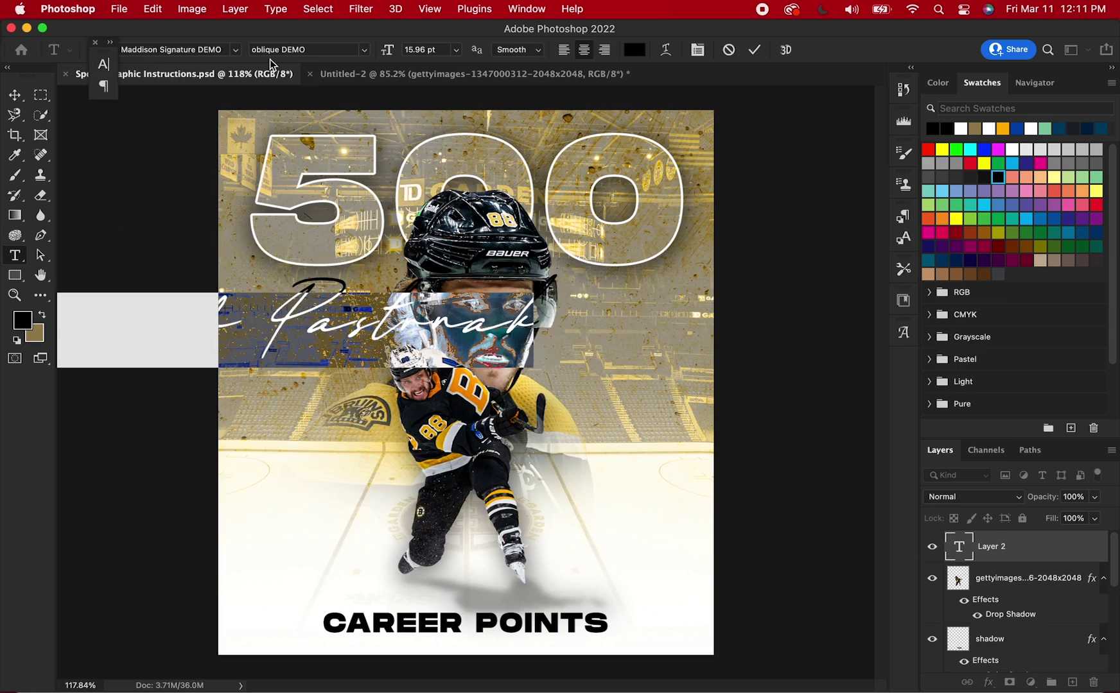
Step: Tighten the signature text's letter spacing and move it over the skating player's legs, above "CAREER POINTS"
key(super+Return)
key(super+t)
drag(341, 314, 543, 439)
key(Return)
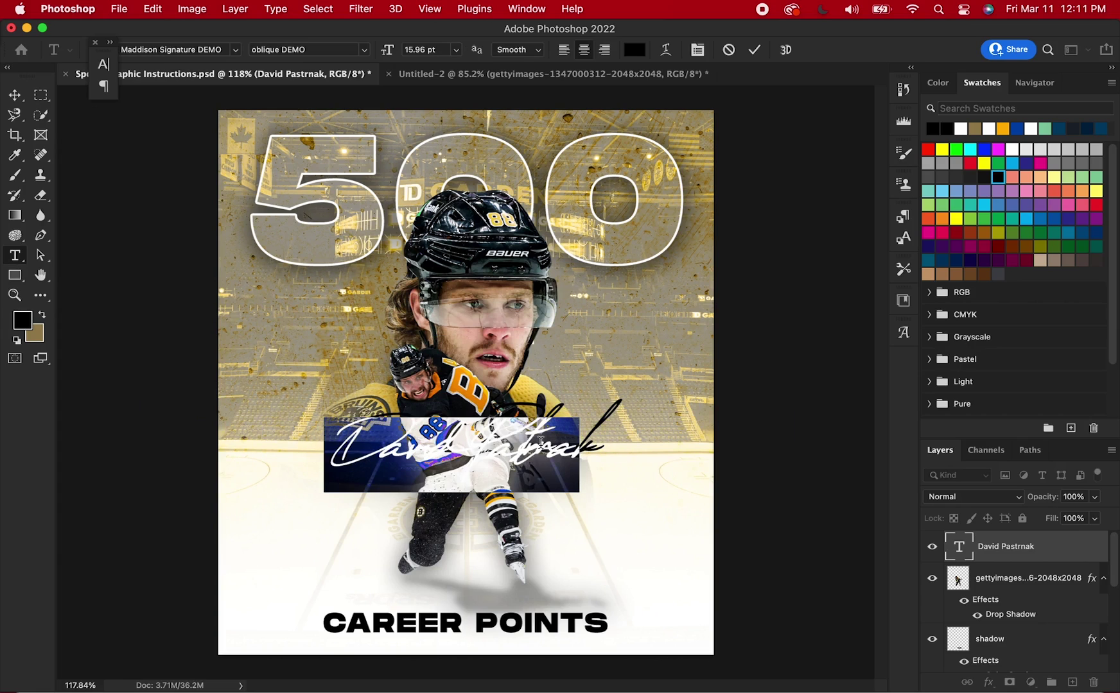
key(super+t)
mouse_move(543, 449)
mouse_down()
mouse_move(526, 453)
mouse_move(385, 321)
mouse_move(591, 522)
mouse_move(588, 533)
mouse_up()
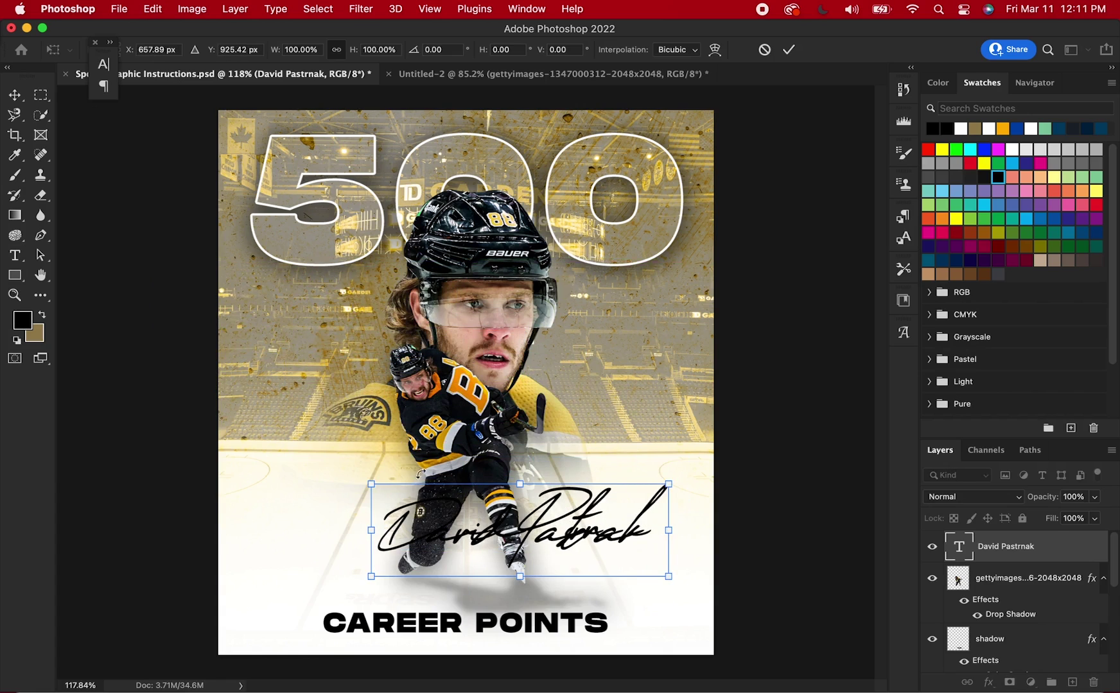